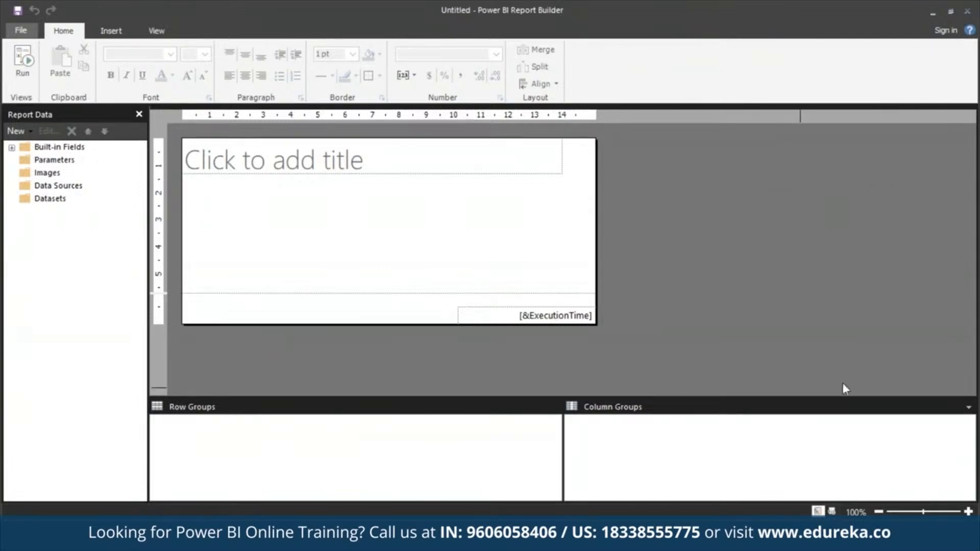
{"action": "left_click", "coordinate": [948, 31]}
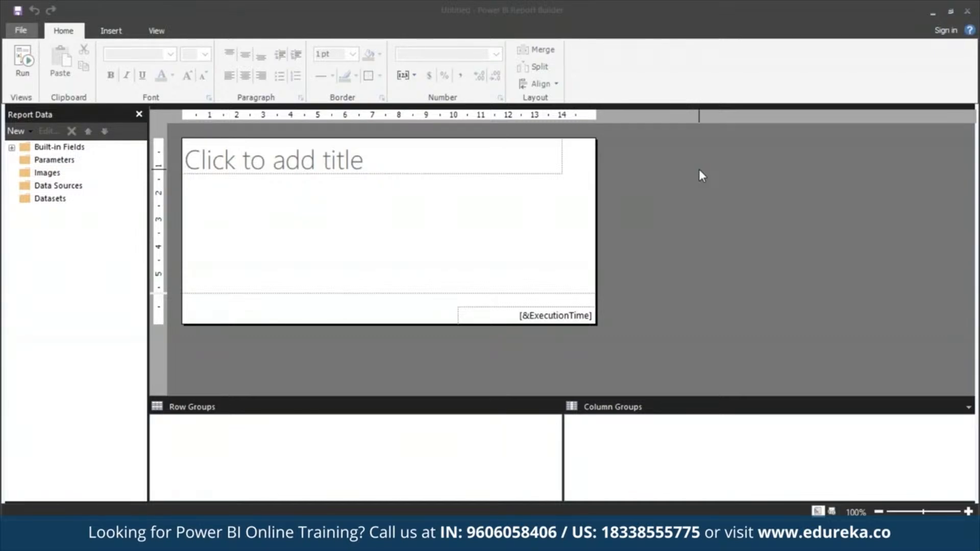
Start a new report with the Table or Matrix Wizard and choose to create a dataset.
{"action": "left_click", "coordinate": [21, 30]}
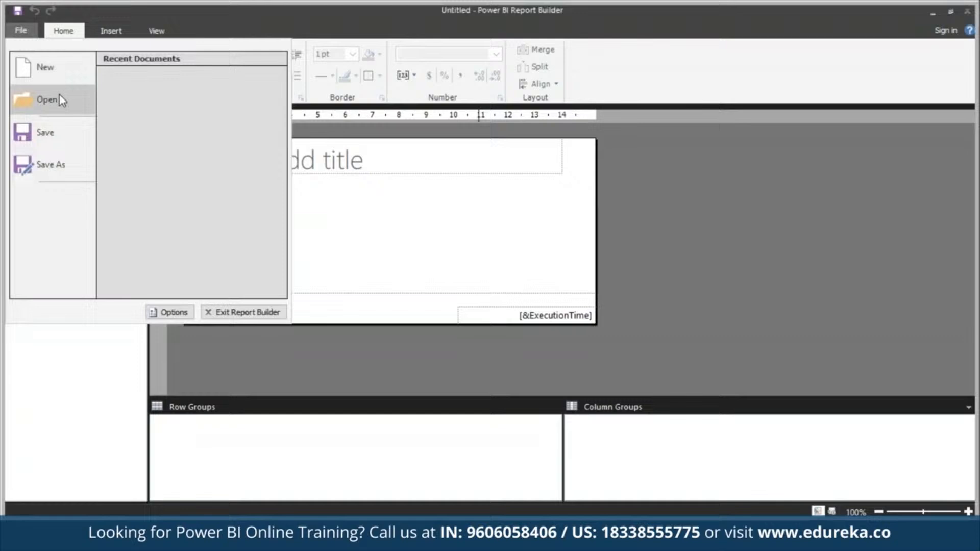
{"action": "left_click", "coordinate": [57, 65]}
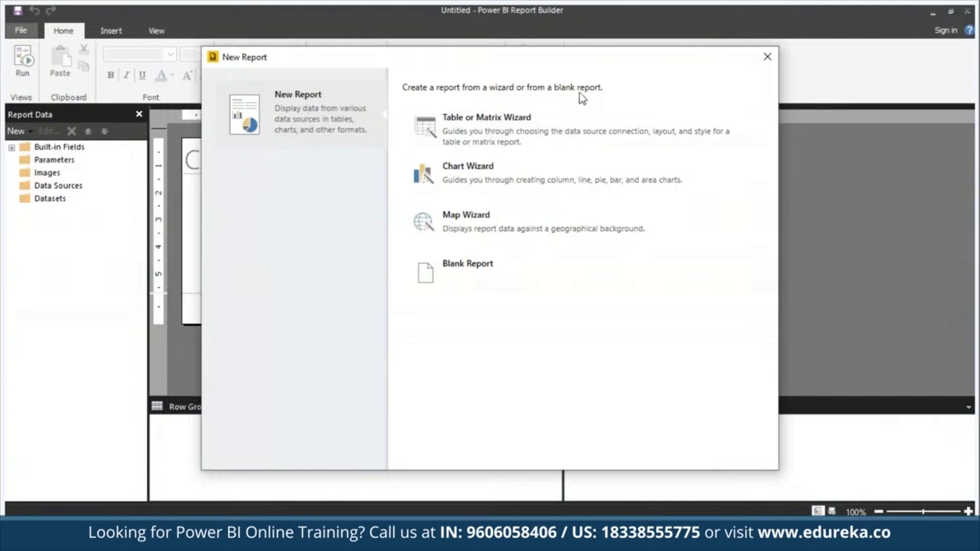
{"action": "left_click", "coordinate": [543, 137]}
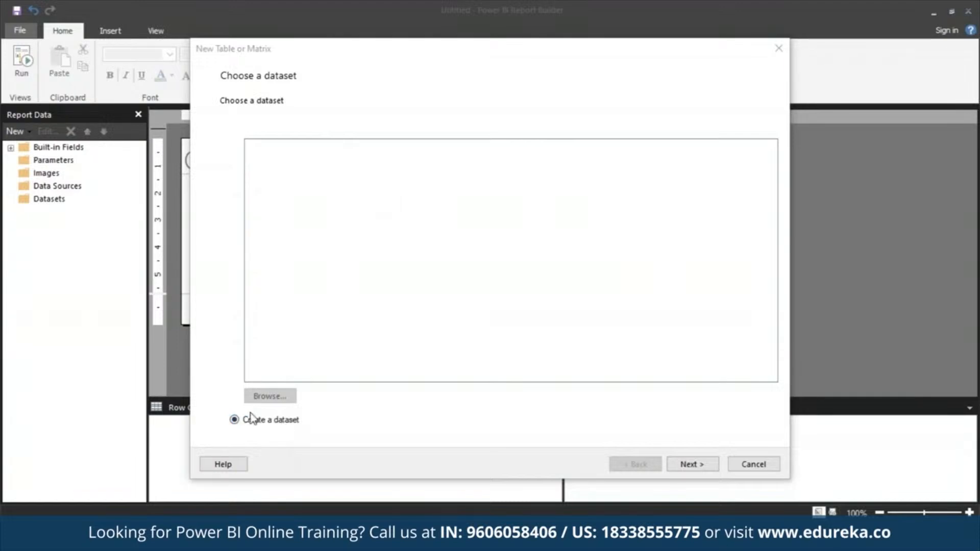
{"action": "left_click", "coordinate": [698, 467]}
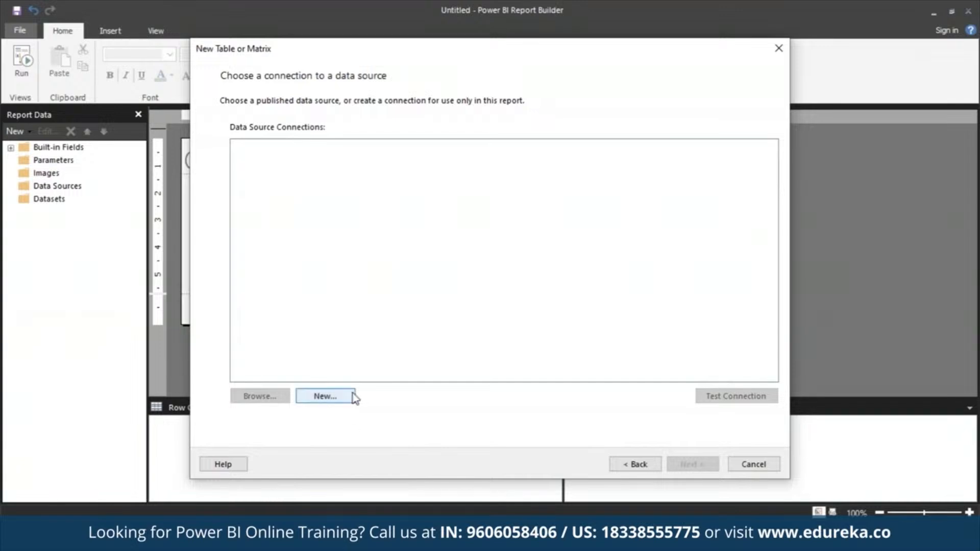
Add a new data source named MyAzureDataSource with the connection type Microsoft Azure SQL Database.
{"action": "left_click", "coordinate": [326, 396]}
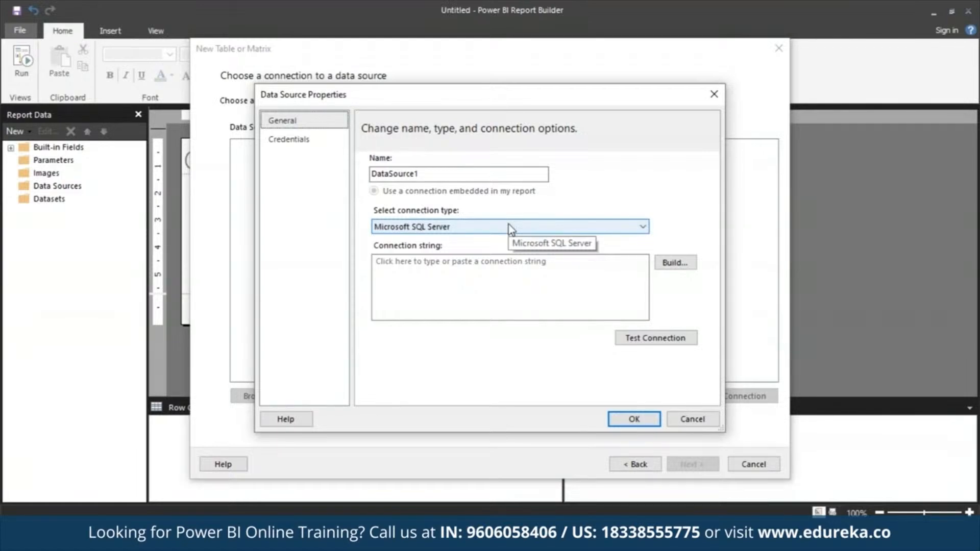
{"action": "left_click", "coordinate": [514, 173]}
{"action": "double_click", "coordinate": [514, 173]}
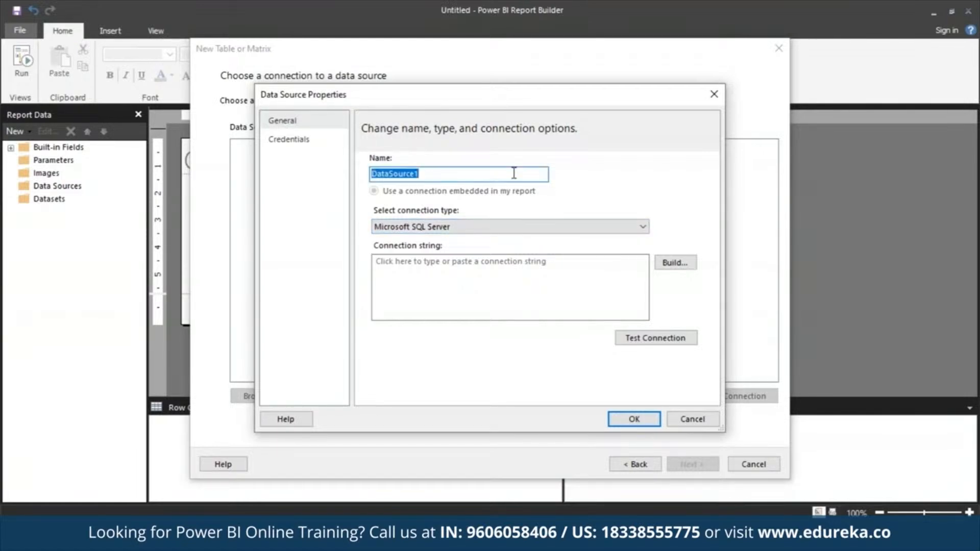
{"action": "type", "text": "MyAzureDataSo"}
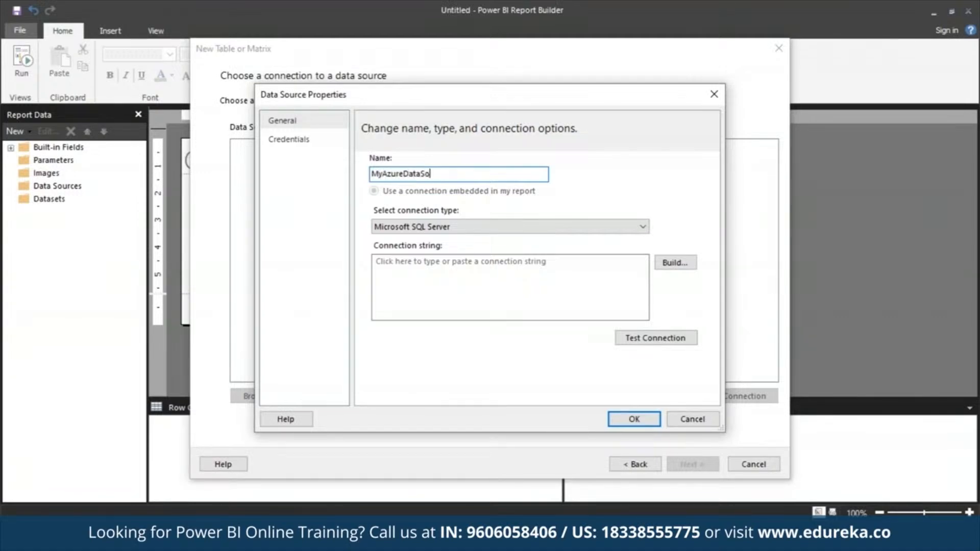
{"action": "type", "text": "urce"}
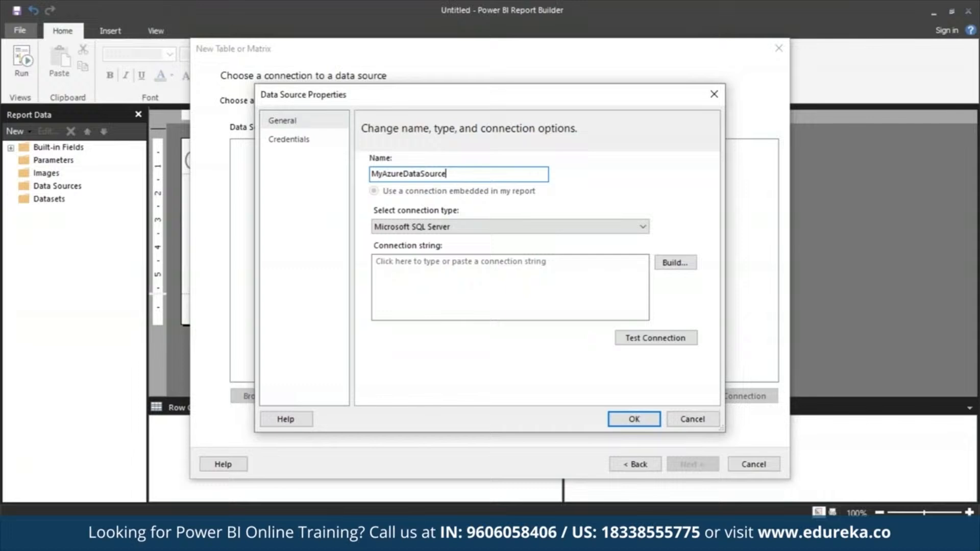
{"action": "left_click", "coordinate": [645, 229]}
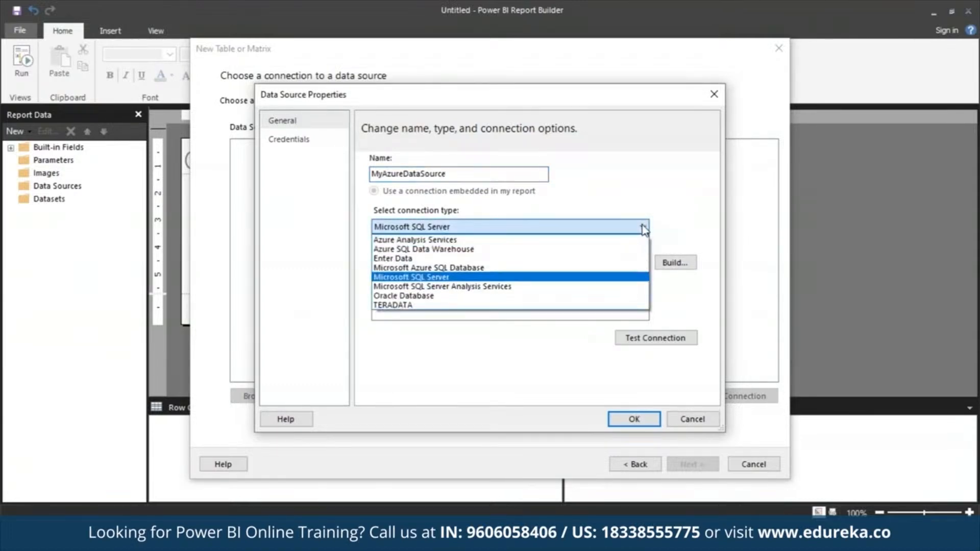
{"action": "left_click", "coordinate": [585, 271]}
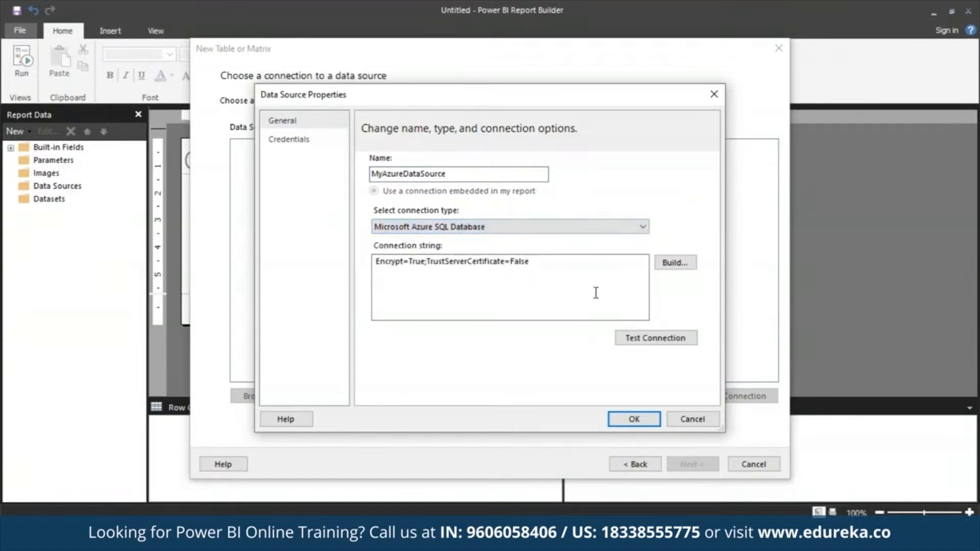
Start building the data source's connection string and choose SQL Server Authentication.
{"action": "left_click", "coordinate": [676, 263]}
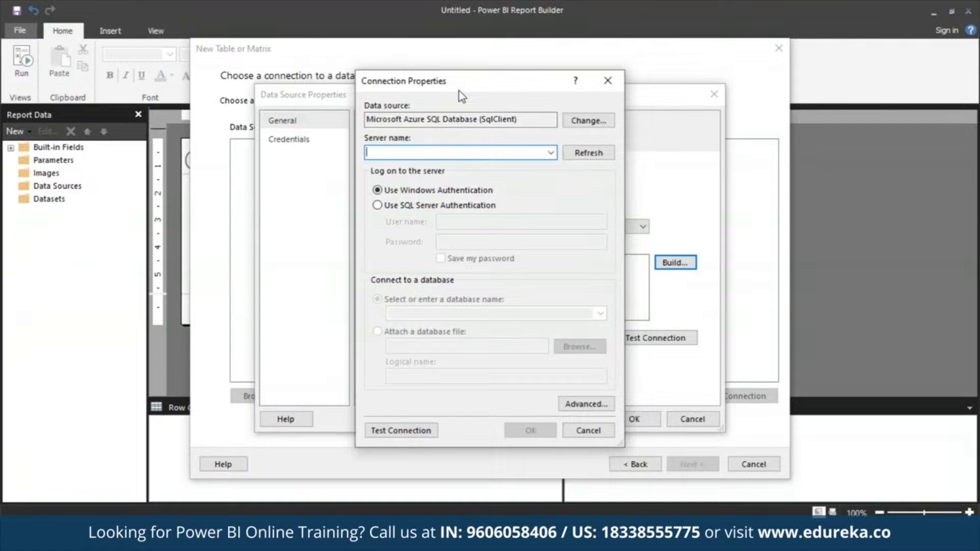
{"action": "left_click", "coordinate": [434, 205]}
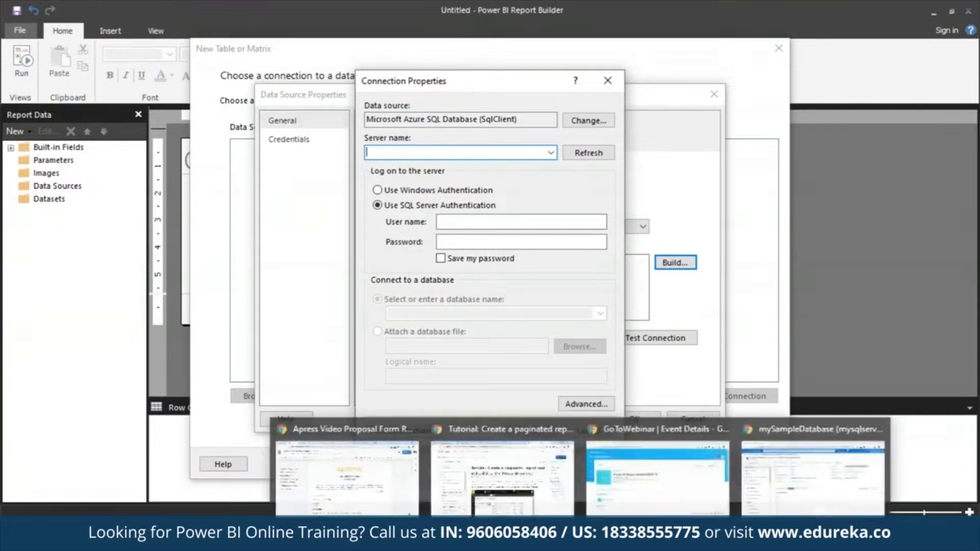
Copy mySampleDatabase's server name, mysqlserver-2517.database.windows.net, from the Azure portal and enter it as the connection's server name.
{"action": "left_click", "coordinate": [851, 470]}
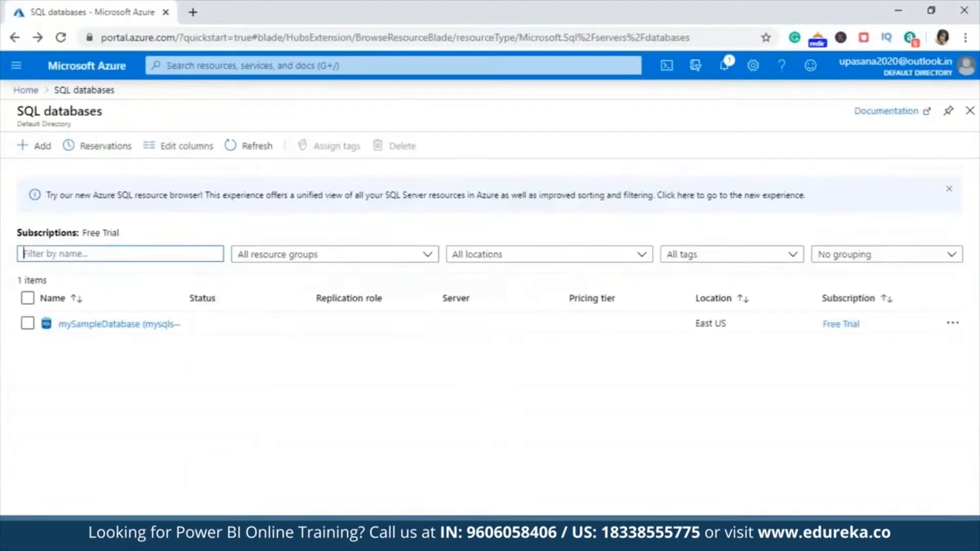
{"action": "left_click", "coordinate": [96, 325]}
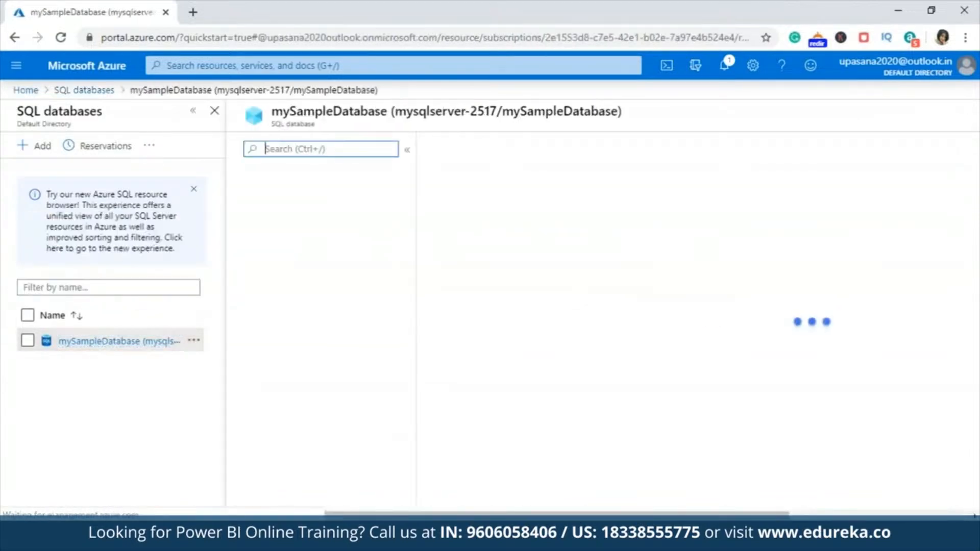
{"action": "left_click", "coordinate": [407, 150]}
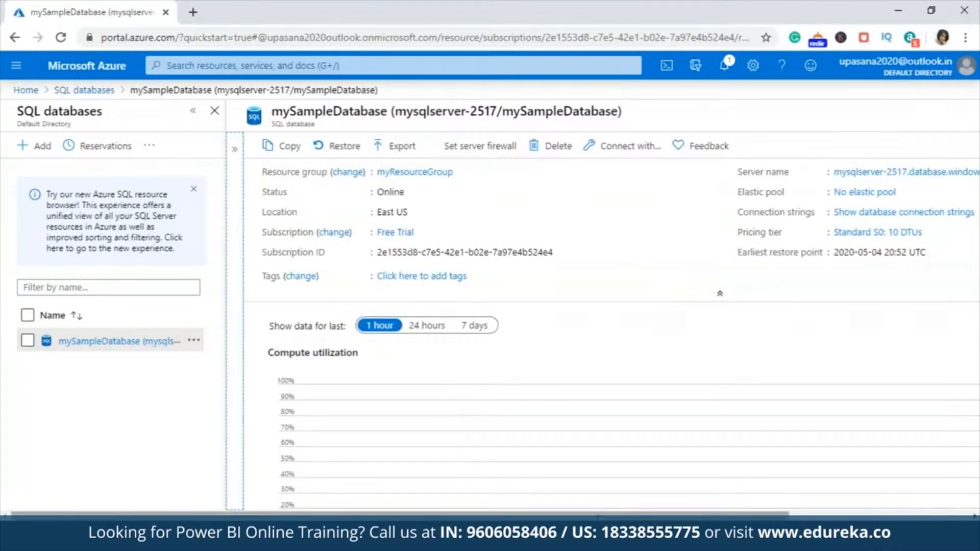
{"action": "left_click_drag", "start_coordinate": [662, 515], "coordinate": [845, 513]}
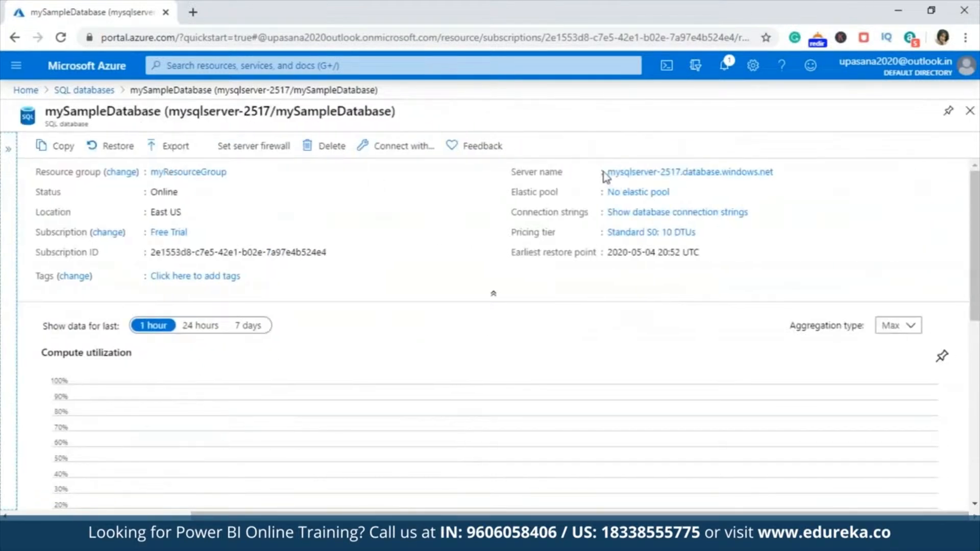
{"action": "left_click_drag", "start_coordinate": [603, 172], "coordinate": [803, 175]}
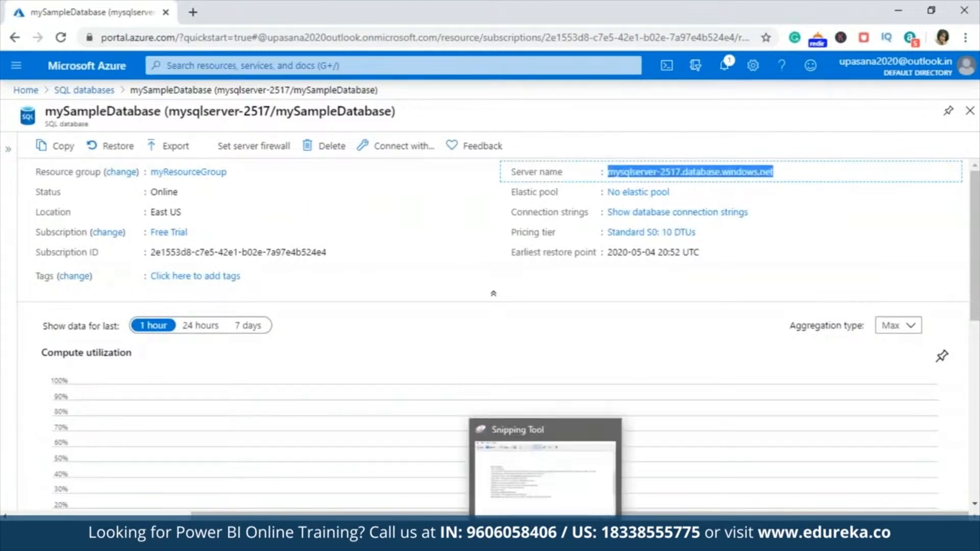
{"action": "mouse_move", "coordinate": [615, 540]}
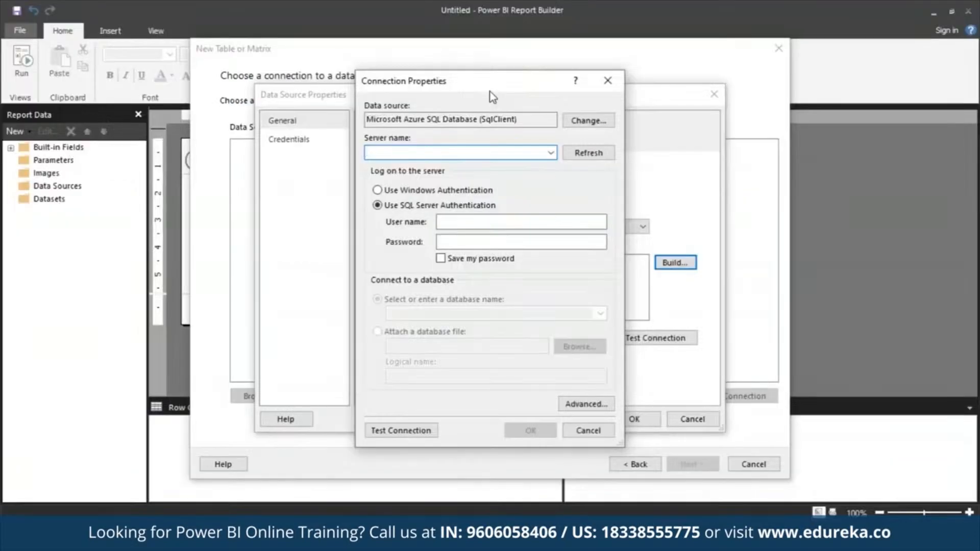
{"action": "left_click_drag", "start_coordinate": [775, 175], "coordinate": [608, 173]}
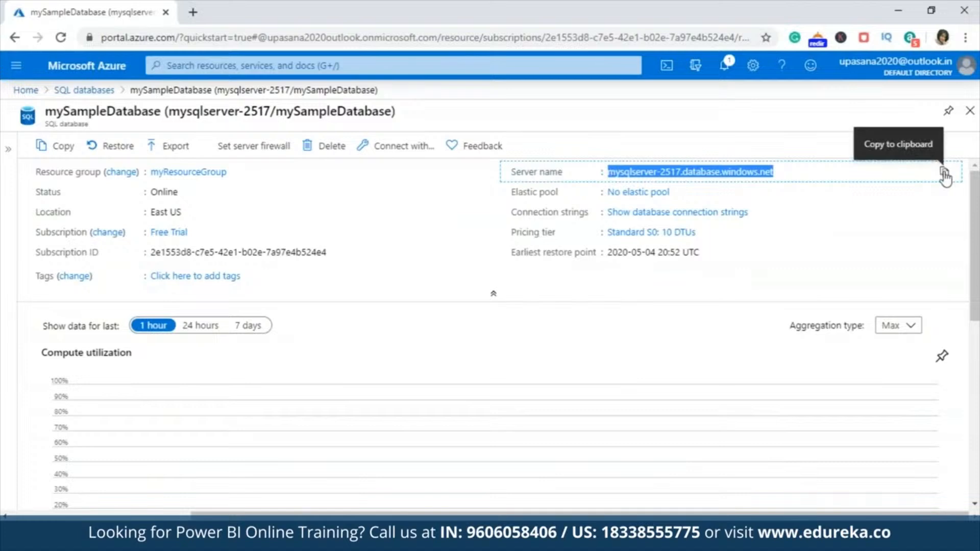
{"action": "left_click", "coordinate": [945, 173]}
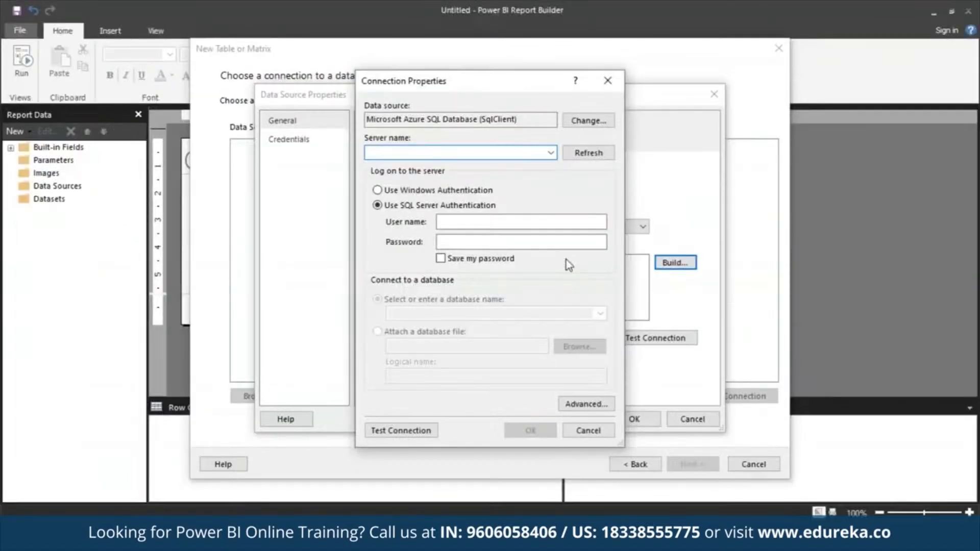
{"action": "key", "text": "ctrl+v"}
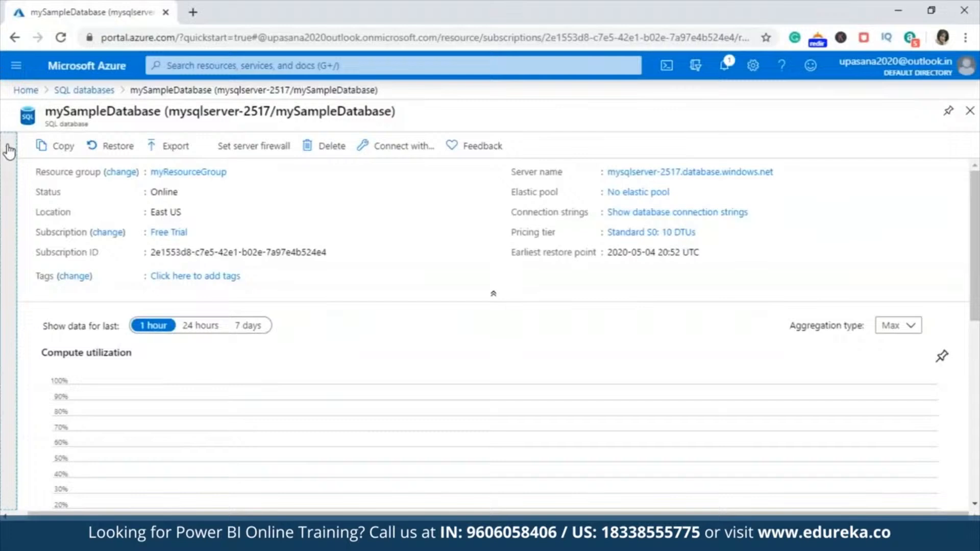
Look up the SQL login in mySampleDatabase's query editor in the Azure portal and use azureuser as the connection's user name.
{"action": "left_click", "coordinate": [9, 151]}
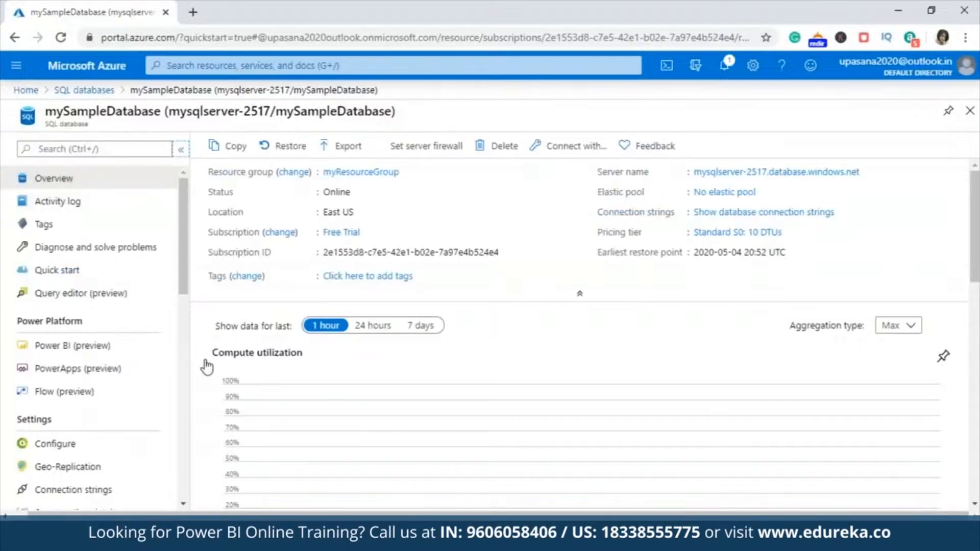
{"action": "left_click", "coordinate": [97, 293]}
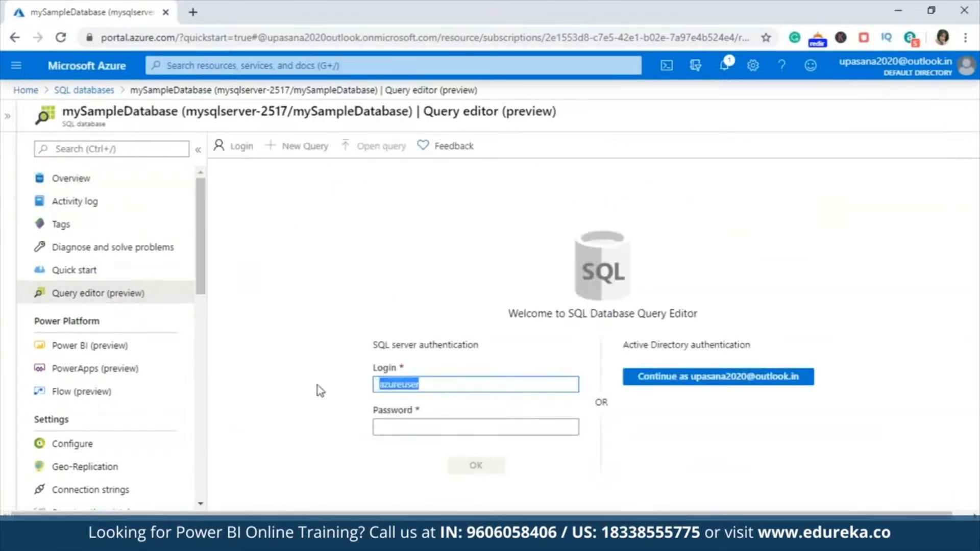
{"action": "left_click", "coordinate": [899, 10]}
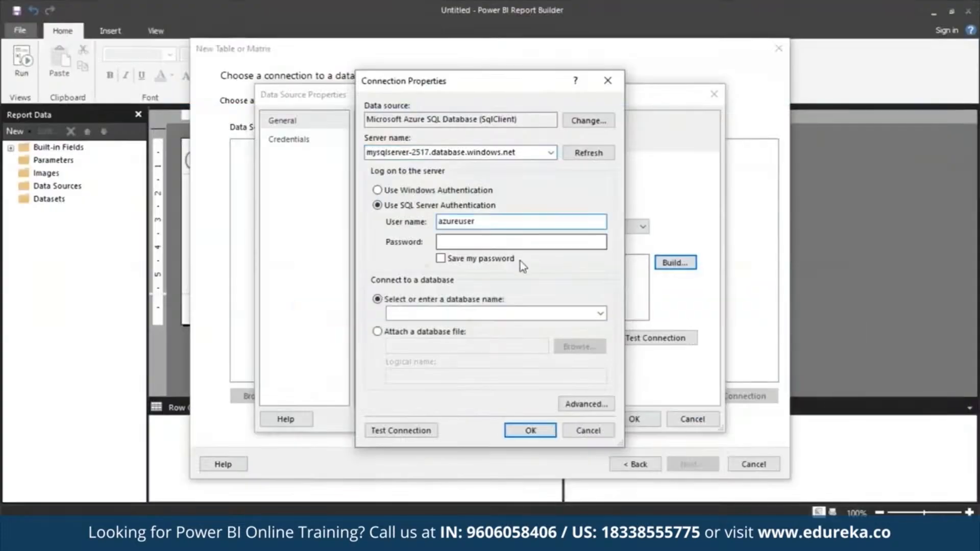
Enter the SQL server account password in the connection properties and set it to be saved.
{"action": "left_click", "coordinate": [519, 242]}
{"action": "type", "text": "•••••••••••"}
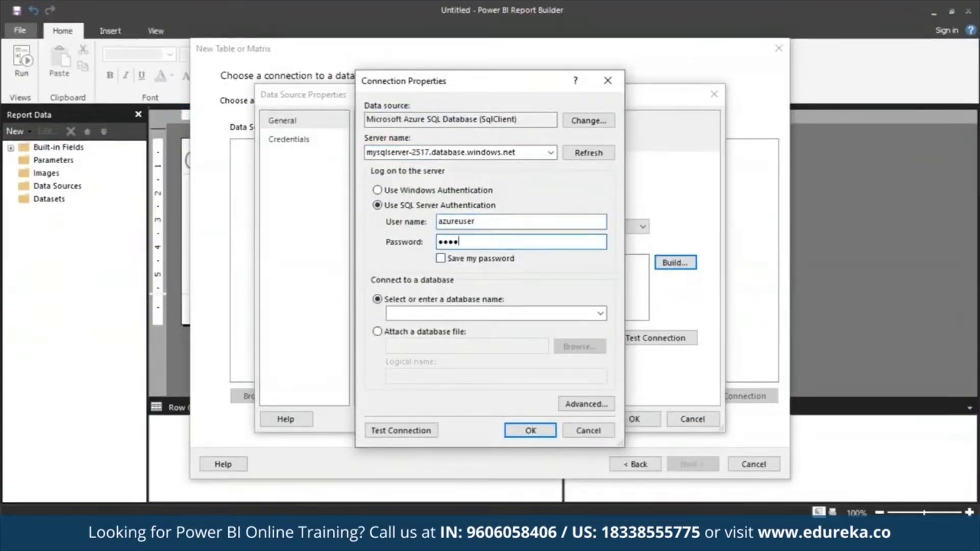
{"action": "left_click", "coordinate": [441, 259]}
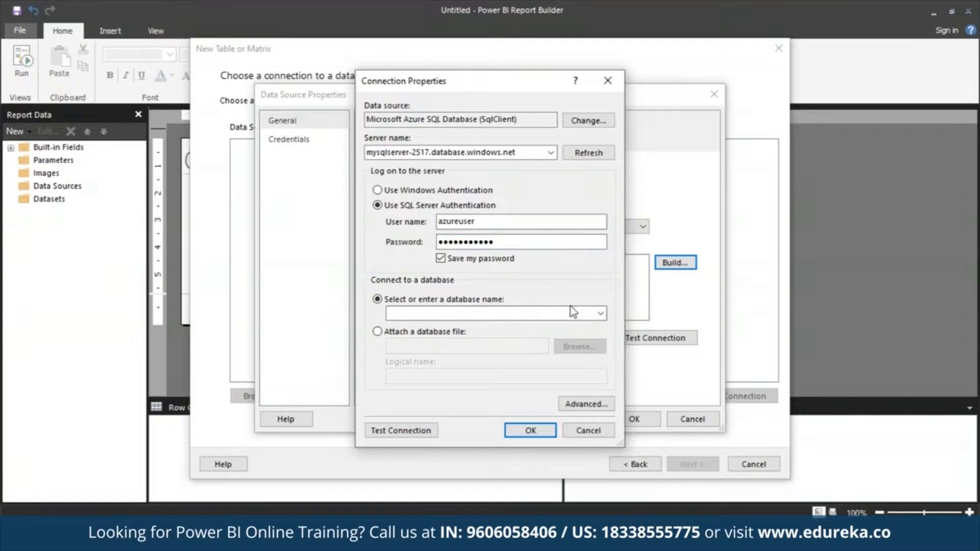
Choose mySampleDatabase as the database, test the connection, and accept the connection properties.
{"action": "left_click", "coordinate": [601, 314]}
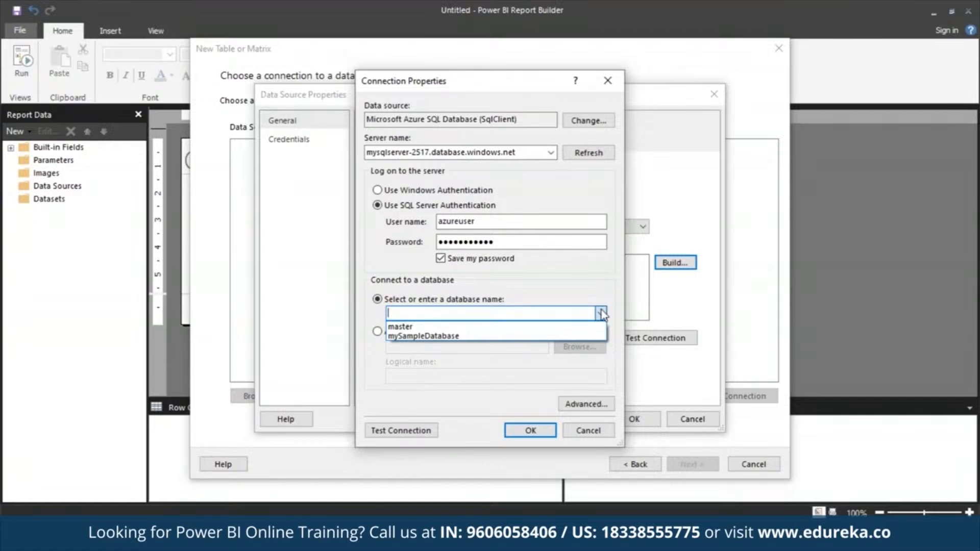
{"action": "left_click", "coordinate": [567, 337]}
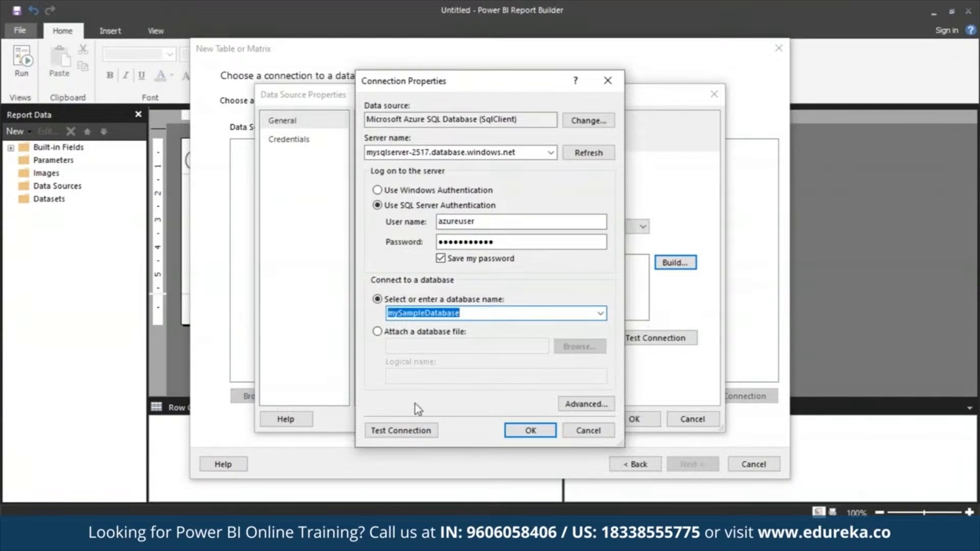
{"action": "left_click", "coordinate": [418, 432]}
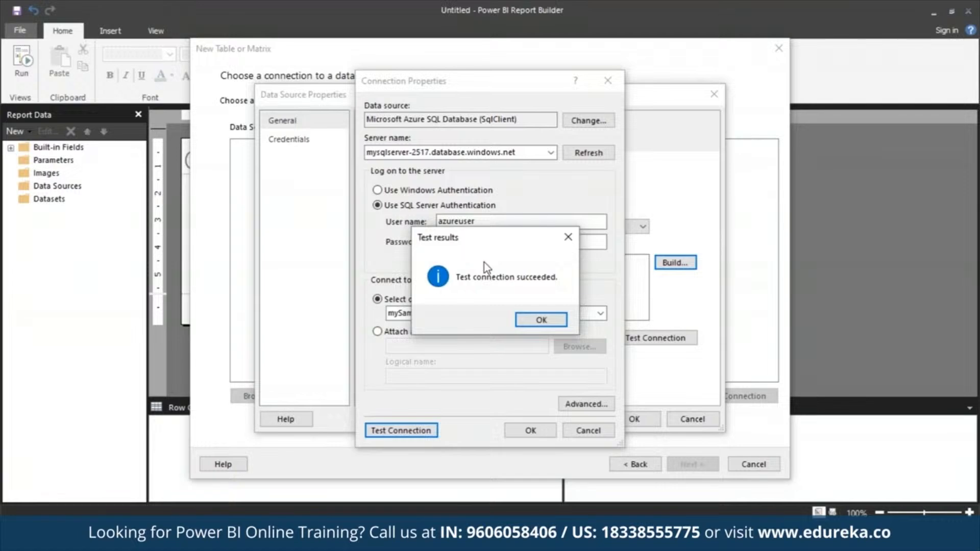
{"action": "left_click", "coordinate": [540, 320]}
{"action": "left_click", "coordinate": [530, 431]}
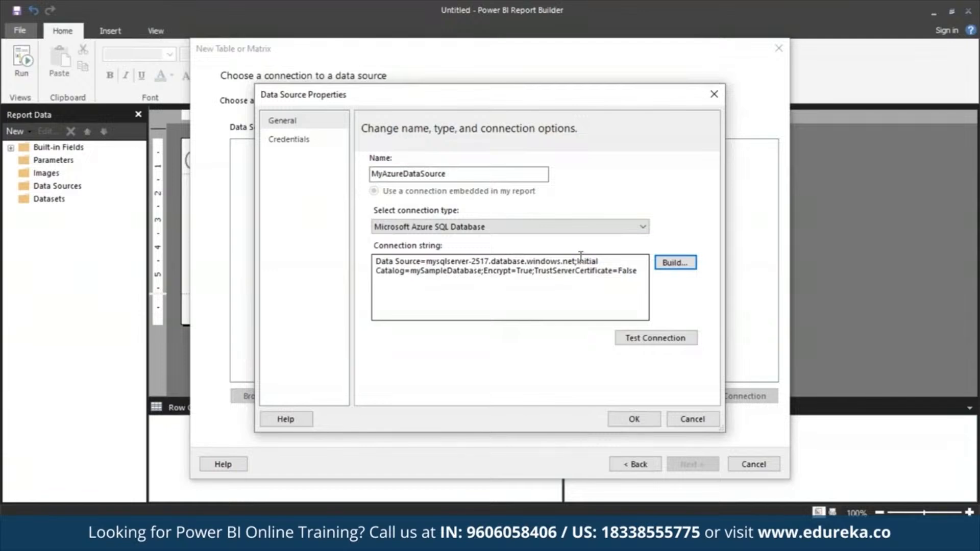
Review the generated connection string, save the data source, and continue to the query design with MyAzureDataSource.
{"action": "left_click_drag", "start_coordinate": [378, 272], "coordinate": [651, 300]}
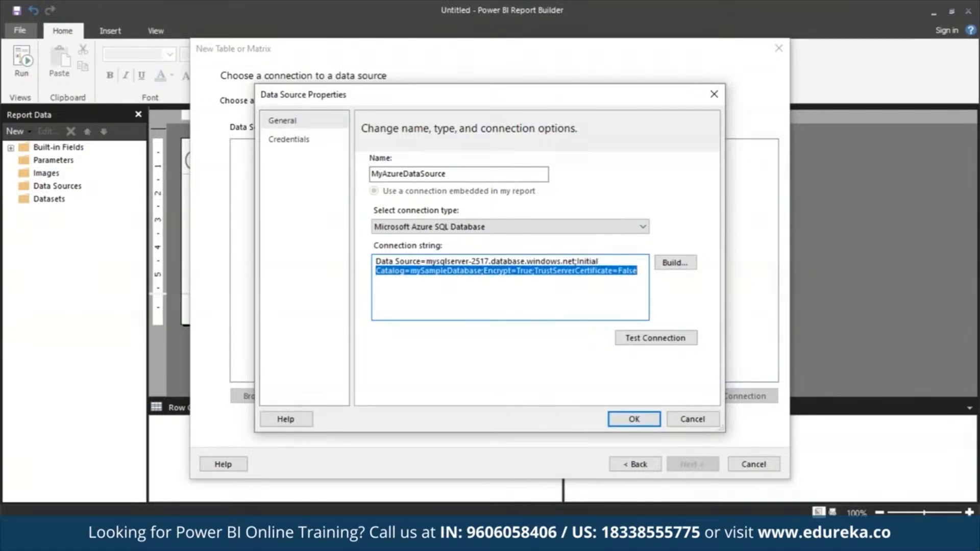
{"action": "left_click", "coordinate": [634, 419]}
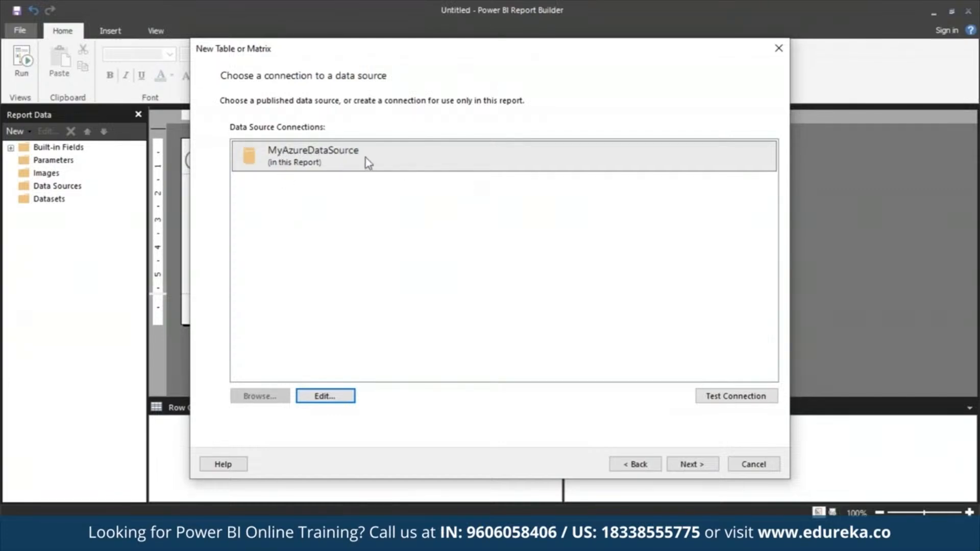
{"action": "left_click", "coordinate": [315, 163]}
{"action": "left_click", "coordinate": [693, 464]}
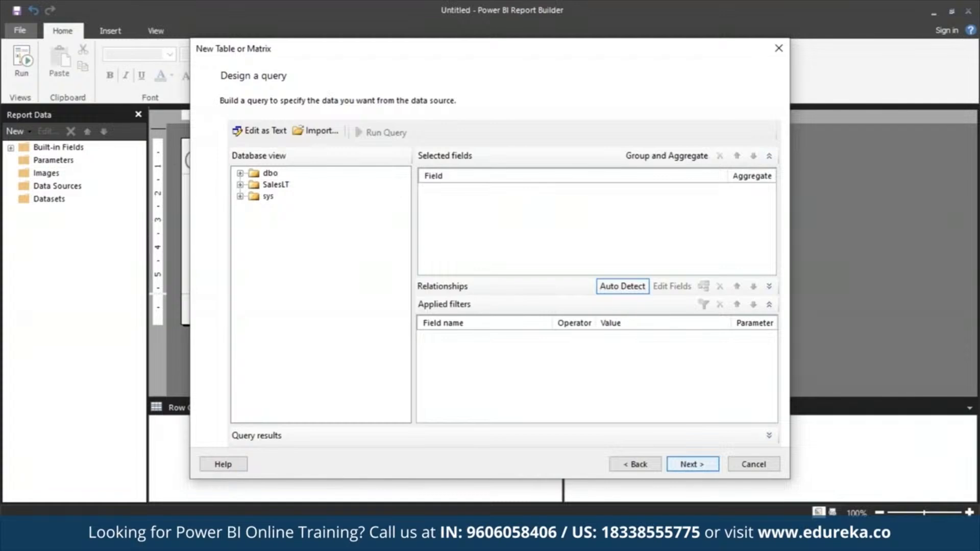
Include the SalesLT tables Address, Customer, Product, ProductCategory, SalesOrderDetail and SalesOrderHeader in the query.
{"action": "left_click", "coordinate": [279, 185]}
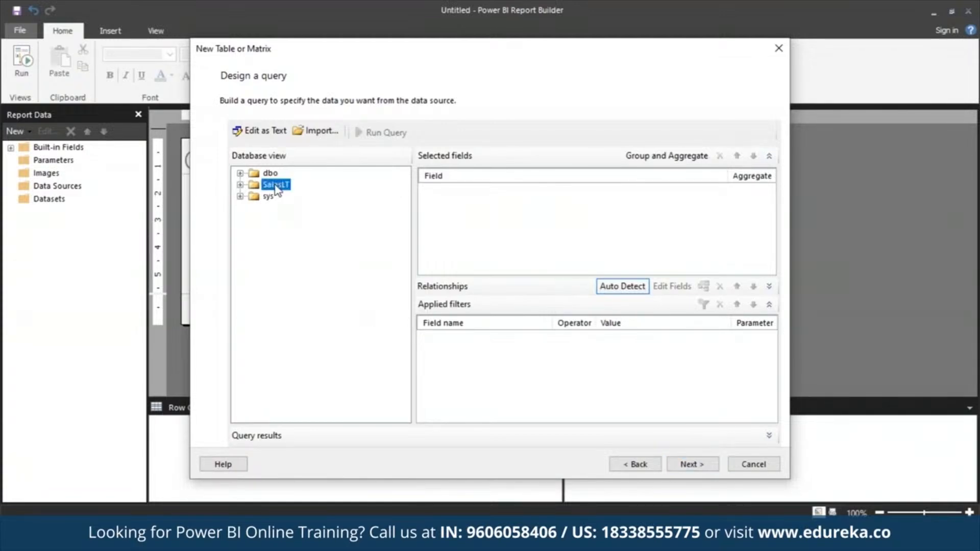
{"action": "left_click", "coordinate": [240, 186]}
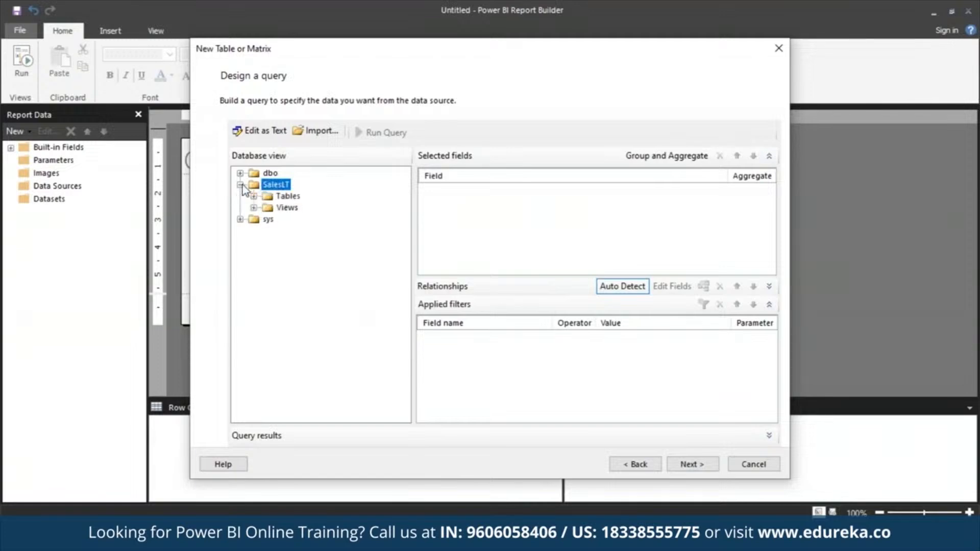
{"action": "left_click", "coordinate": [254, 196]}
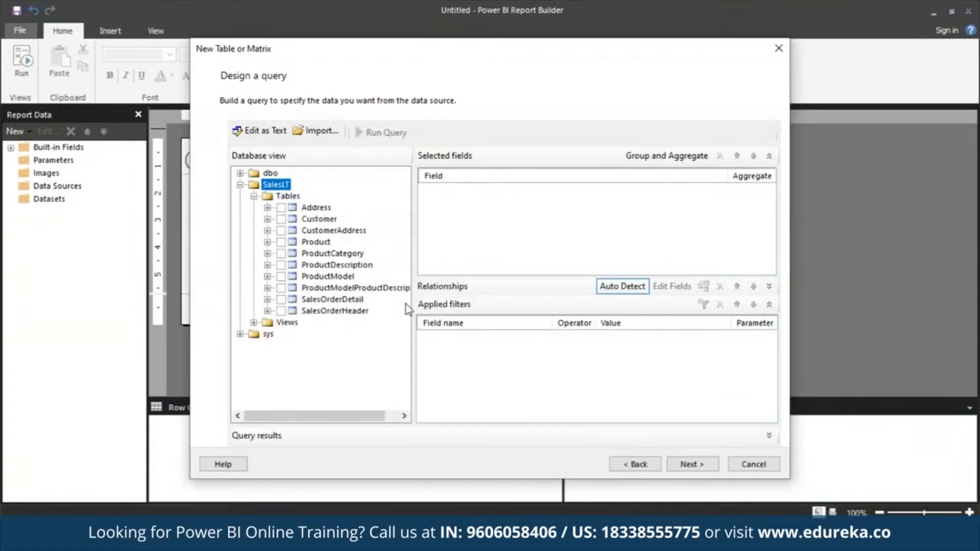
{"action": "left_click", "coordinate": [281, 208]}
{"action": "left_click", "coordinate": [280, 219]}
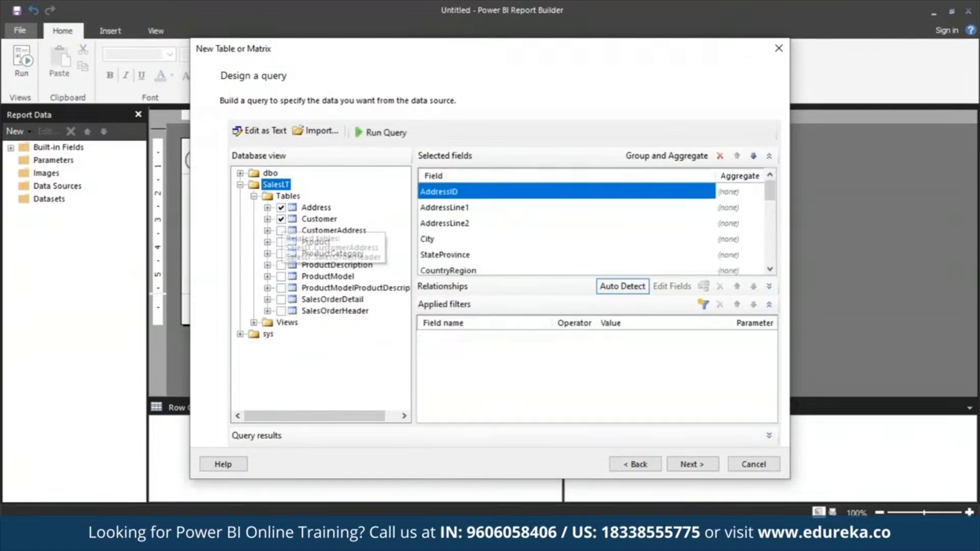
{"action": "left_click", "coordinate": [281, 243]}
{"action": "left_click", "coordinate": [281, 253]}
{"action": "left_click", "coordinate": [281, 300]}
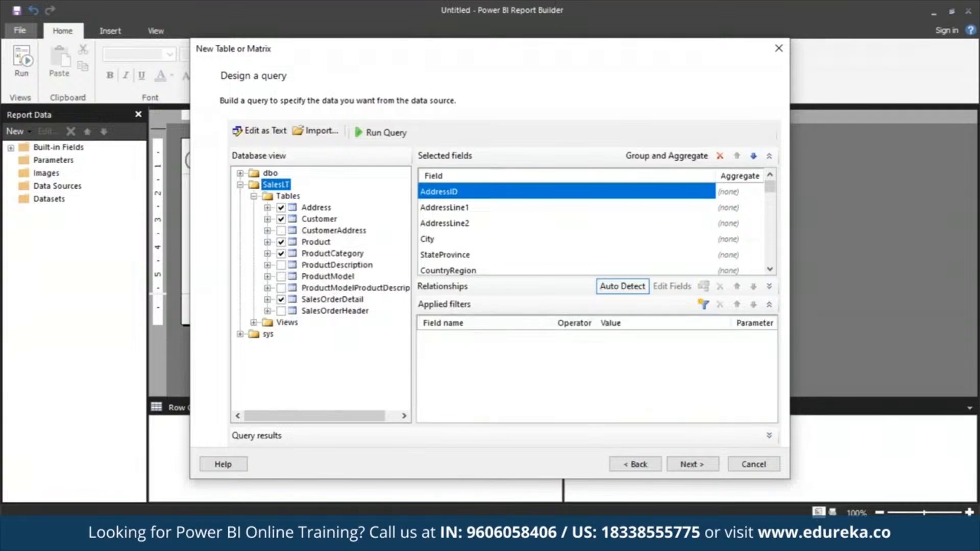
{"action": "left_click", "coordinate": [281, 311]}
Run the query, look through its results, and continue to arranging the fields.
{"action": "left_click", "coordinate": [380, 133]}
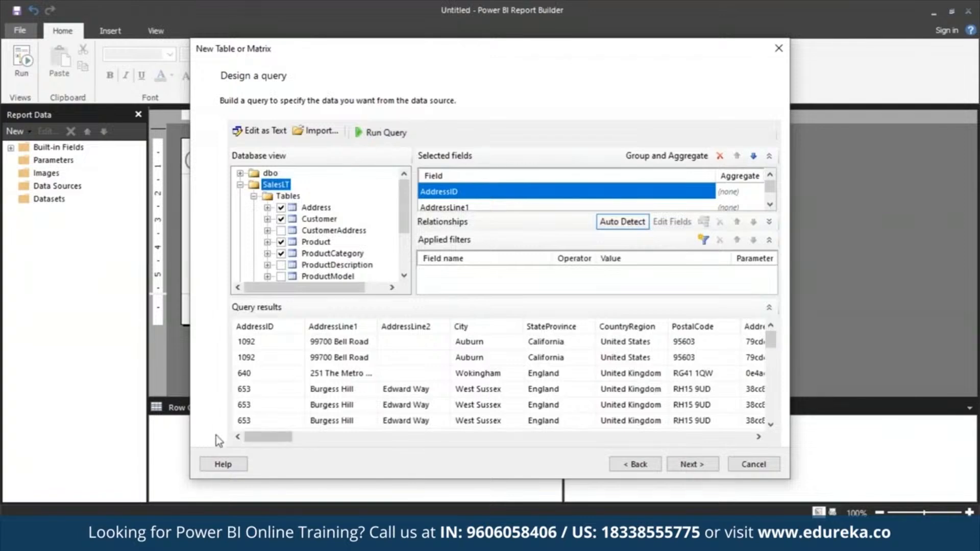
{"action": "mouse_move", "coordinate": [260, 437]}
{"action": "left_mouse_down"}
{"action": "mouse_move", "coordinate": [515, 436]}
{"action": "mouse_move", "coordinate": [423, 451]}
{"action": "mouse_move", "coordinate": [260, 438]}
{"action": "left_mouse_up"}
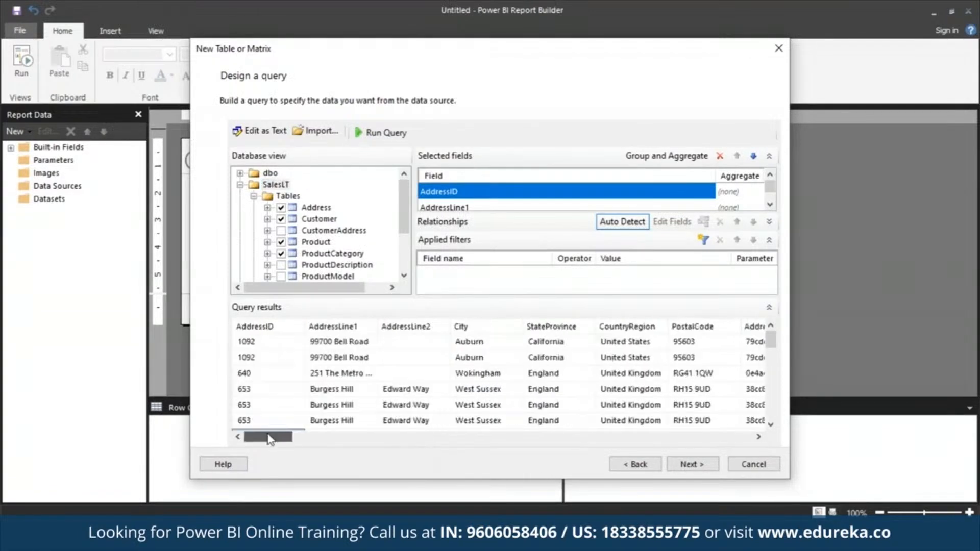
{"action": "mouse_move", "coordinate": [771, 338]}
{"action": "left_mouse_down"}
{"action": "mouse_move", "coordinate": [780, 375]}
{"action": "mouse_move", "coordinate": [771, 339]}
{"action": "left_mouse_up"}
{"action": "left_click", "coordinate": [700, 470]}
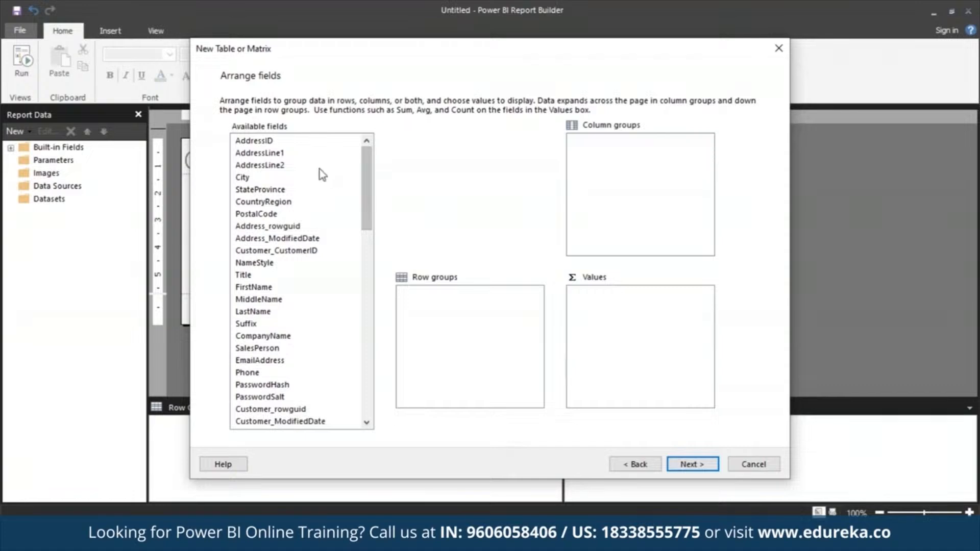
Add CompanyName, SalesOrderNumber and Product_Name as row groups, in that order.
{"action": "left_click_drag", "start_coordinate": [367, 223], "coordinate": [368, 268]}
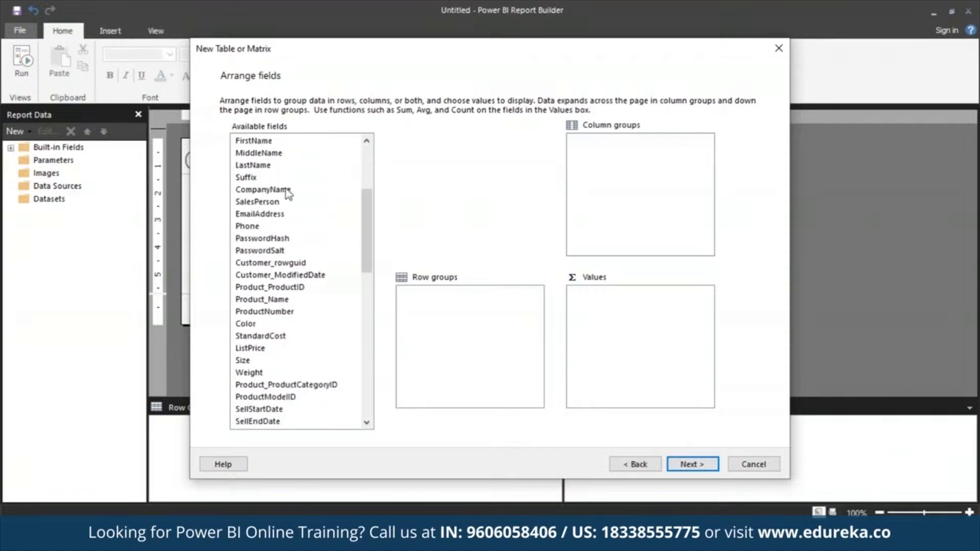
{"action": "left_click", "coordinate": [287, 190]}
{"action": "left_click_drag", "start_coordinate": [287, 191], "coordinate": [495, 317]}
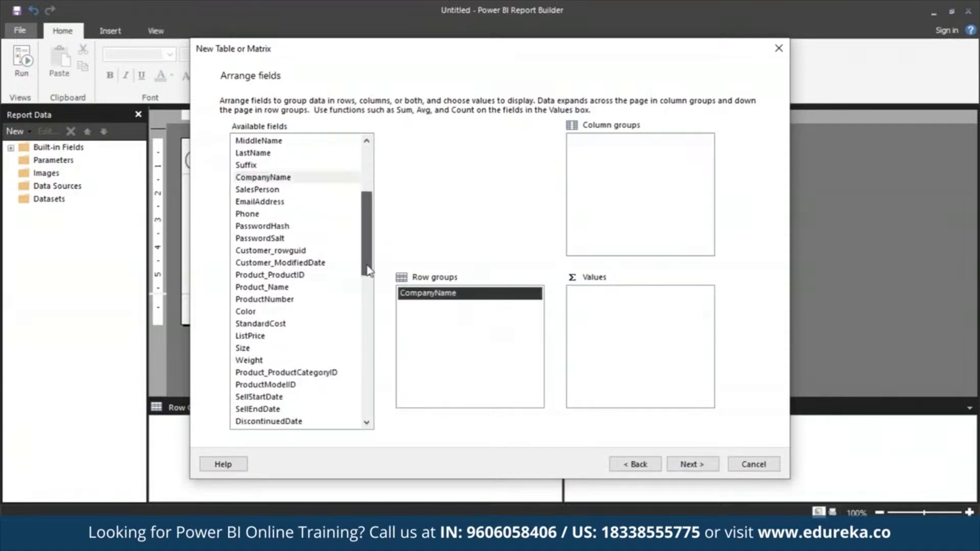
{"action": "left_click_drag", "start_coordinate": [369, 270], "coordinate": [373, 370]}
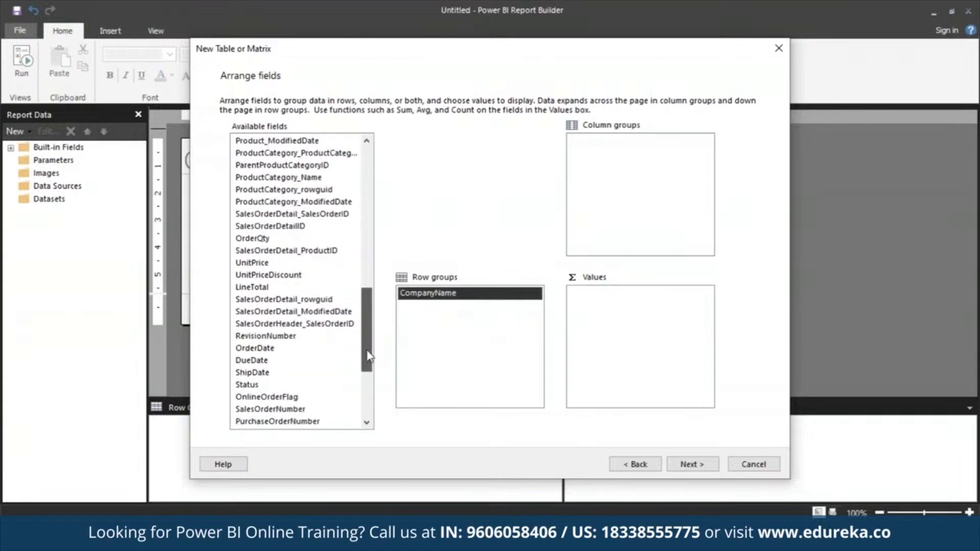
{"action": "left_click", "coordinate": [305, 387]}
{"action": "left_click_drag", "start_coordinate": [304, 391], "coordinate": [465, 351]}
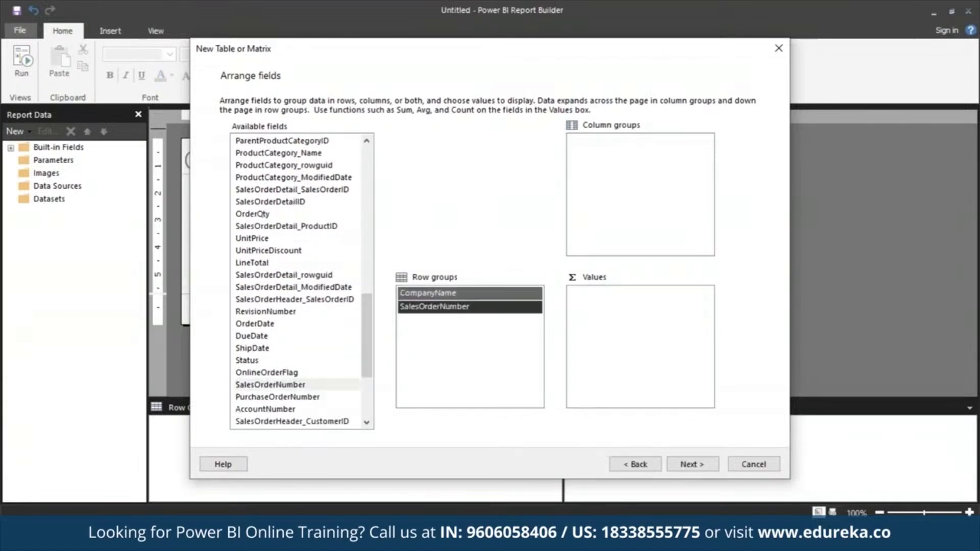
{"action": "left_click_drag", "start_coordinate": [374, 345], "coordinate": [374, 276]}
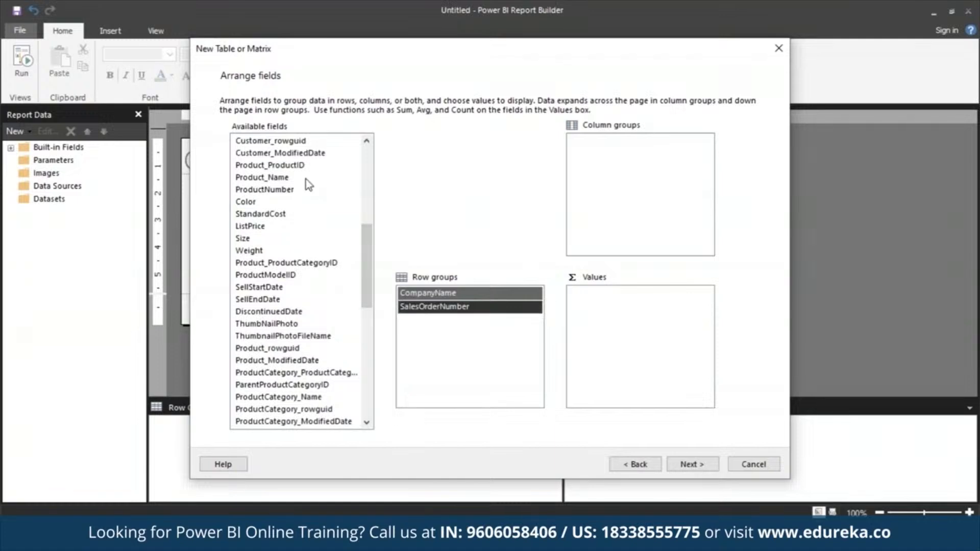
{"action": "left_click_drag", "start_coordinate": [306, 179], "coordinate": [449, 327]}
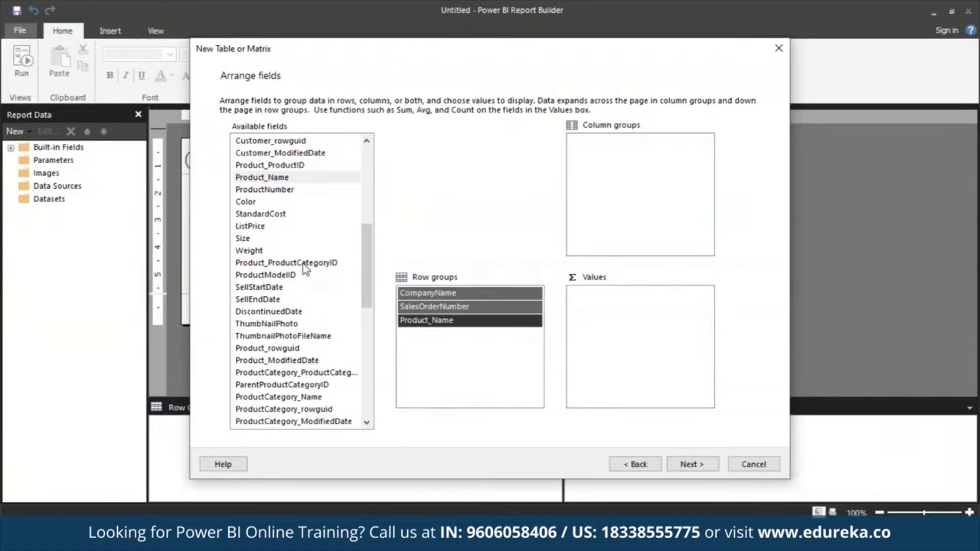
Add OrderQty, UnitPrice and LineTotal as summed values and continue to the layout choice.
{"action": "scroll", "coordinate": [305, 269], "scroll_direction": "up", "scroll_amount": 6}
{"action": "scroll", "coordinate": [258, 360], "scroll_direction": "down", "scroll_amount": 9}
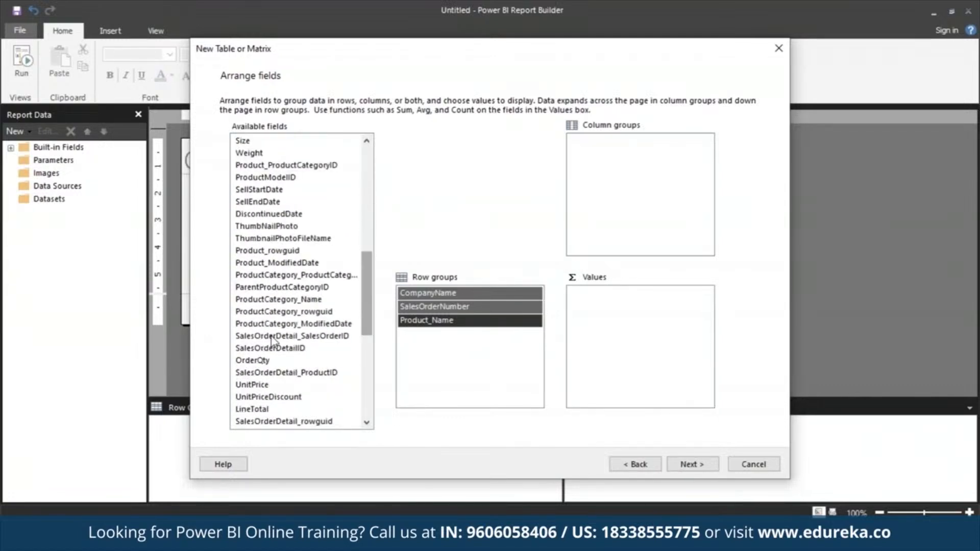
{"action": "left_click_drag", "start_coordinate": [258, 359], "coordinate": [667, 307]}
{"action": "scroll", "coordinate": [444, 316], "scroll_direction": "down", "scroll_amount": 1}
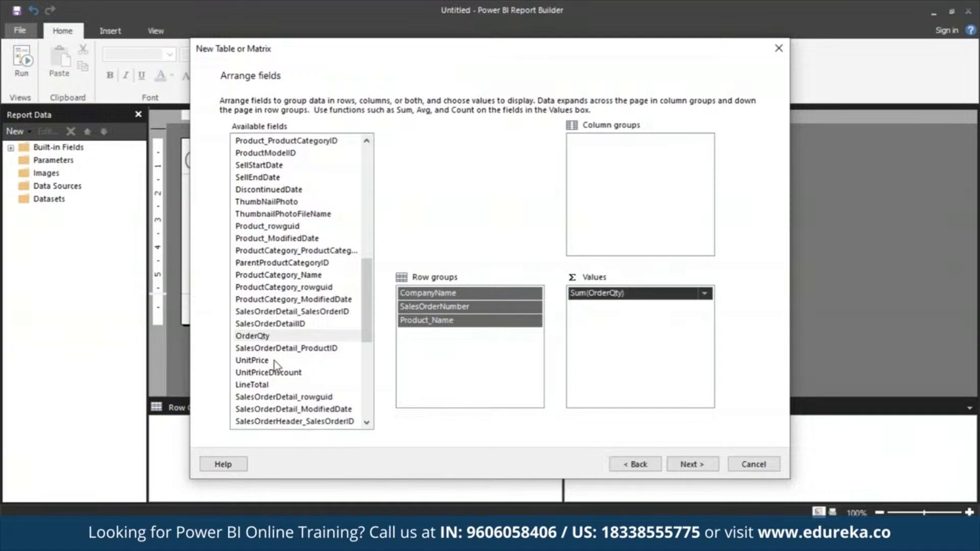
{"action": "left_click_drag", "start_coordinate": [275, 361], "coordinate": [644, 368]}
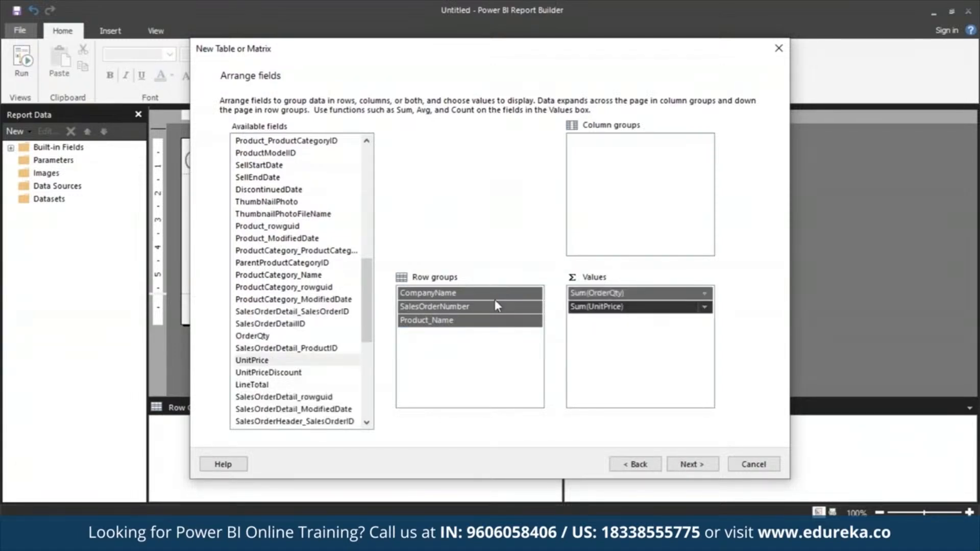
{"action": "left_click_drag", "start_coordinate": [295, 387], "coordinate": [643, 360]}
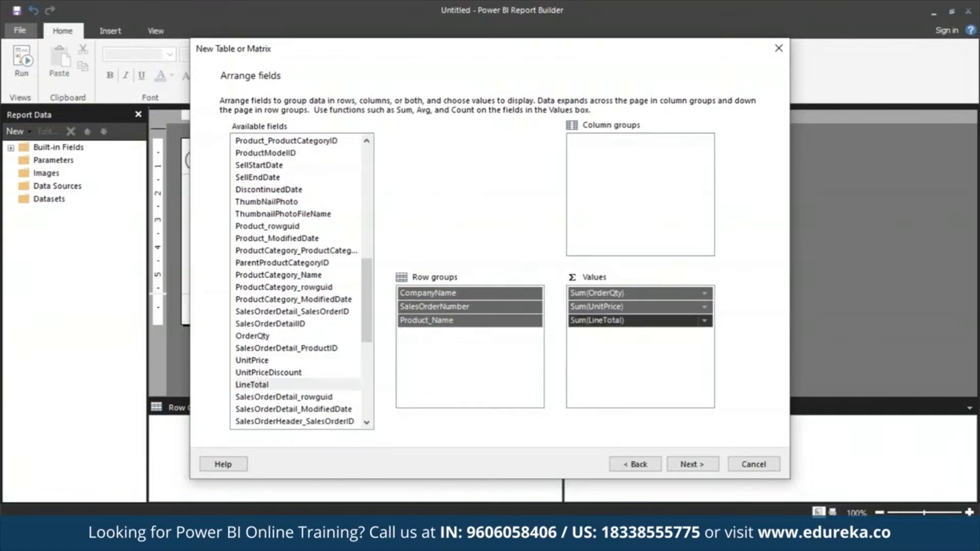
{"action": "left_click", "coordinate": [703, 470]}
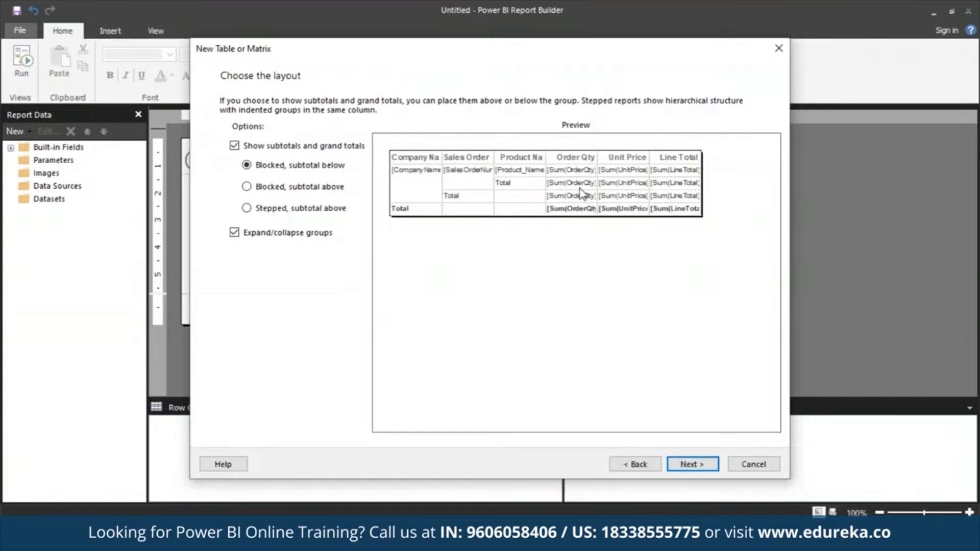
Turn off expand/collapse groups, keeping the blocked layout with subtotals below, and finish the table wizard.
{"action": "left_click", "coordinate": [235, 234]}
{"action": "left_click", "coordinate": [685, 466]}
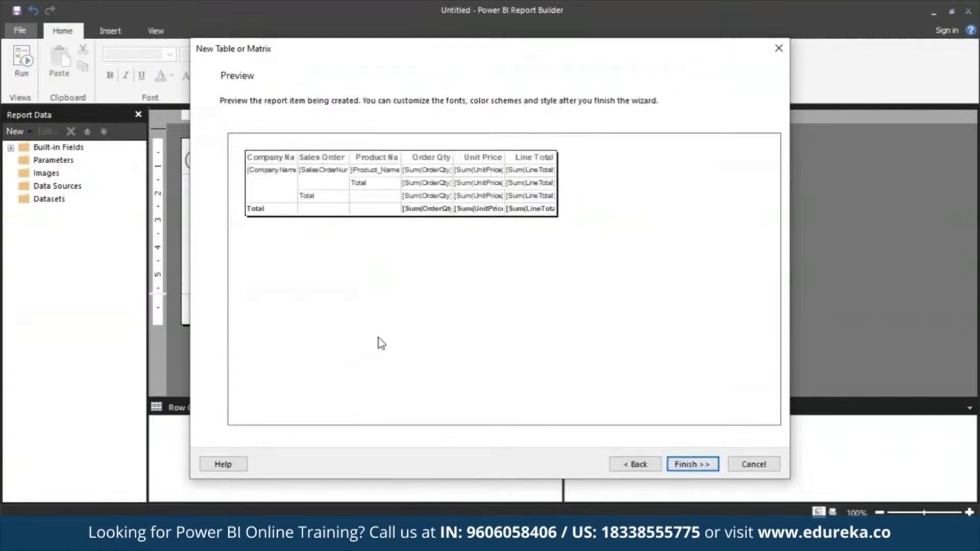
{"action": "left_click", "coordinate": [691, 464]}
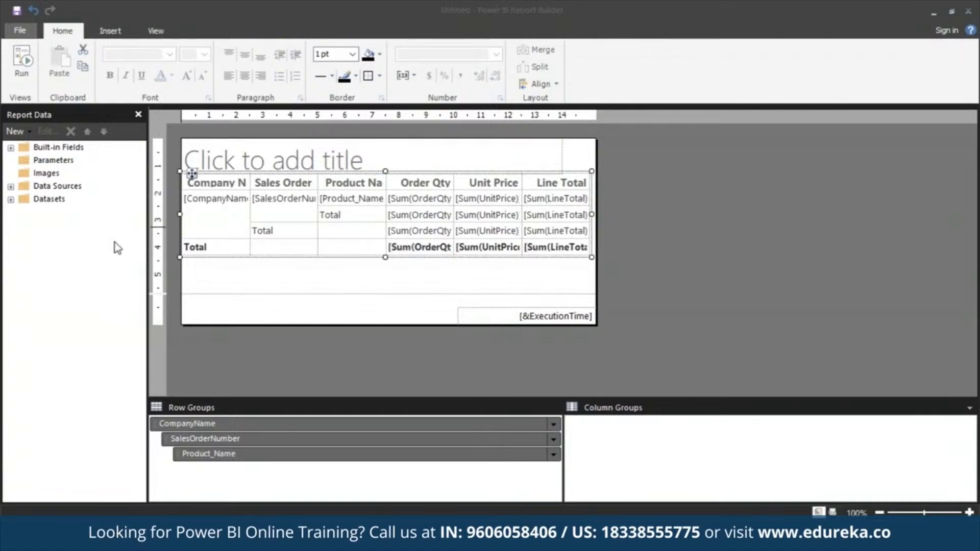
Expand the dataset's field list in the report data and show the table's properties alongside the design.
{"action": "left_click", "coordinate": [11, 199]}
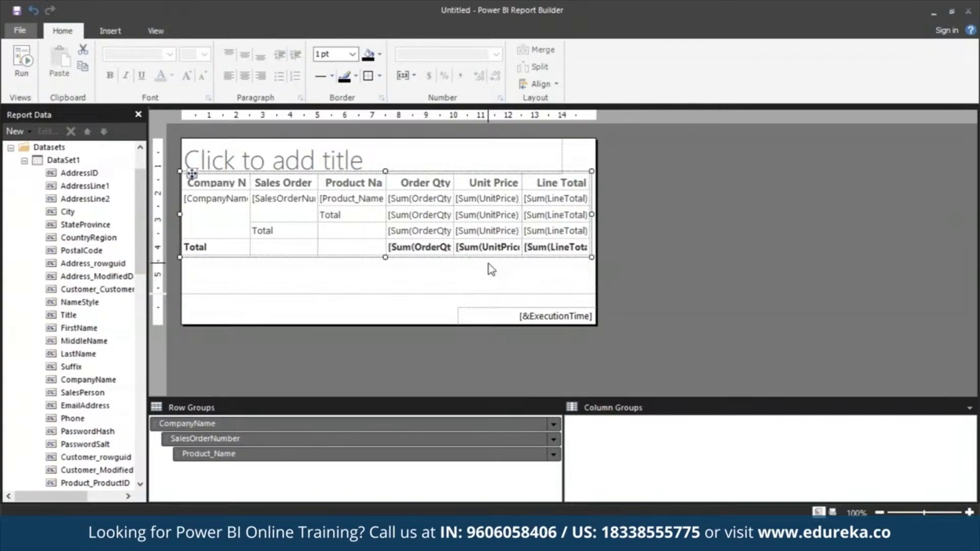
{"action": "left_click", "coordinate": [157, 31]}
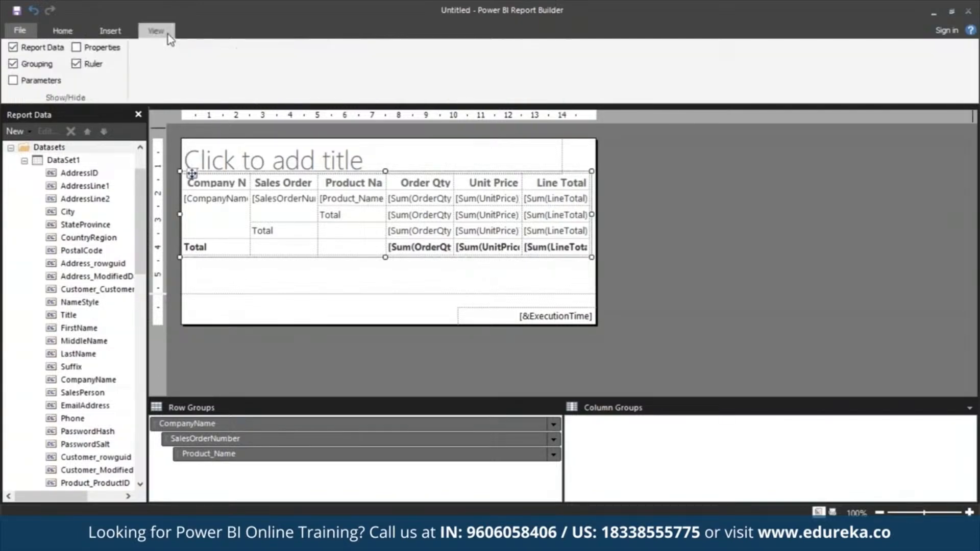
{"action": "left_click", "coordinate": [76, 47]}
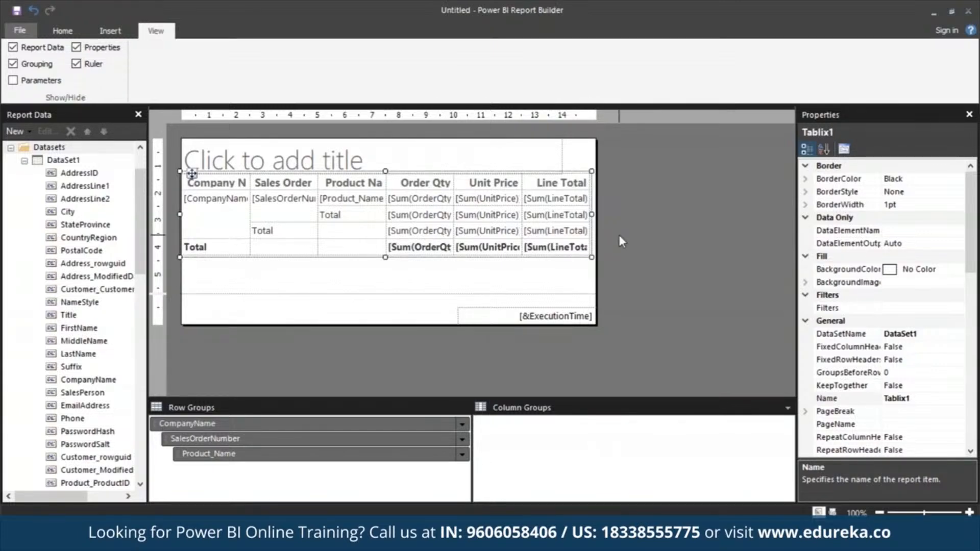
Run the report, check its pages in print layout, and return to the design view.
{"action": "left_click", "coordinate": [70, 32]}
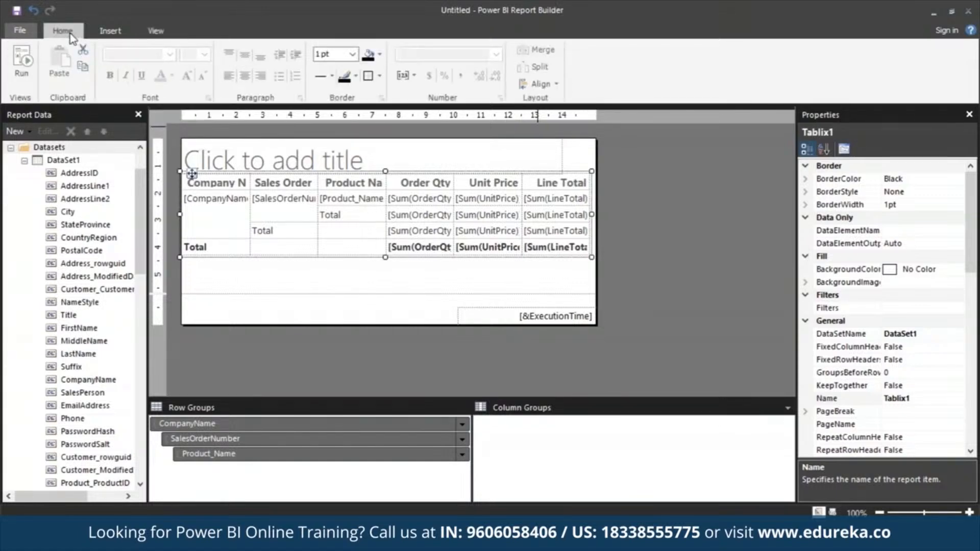
{"action": "left_click", "coordinate": [26, 73]}
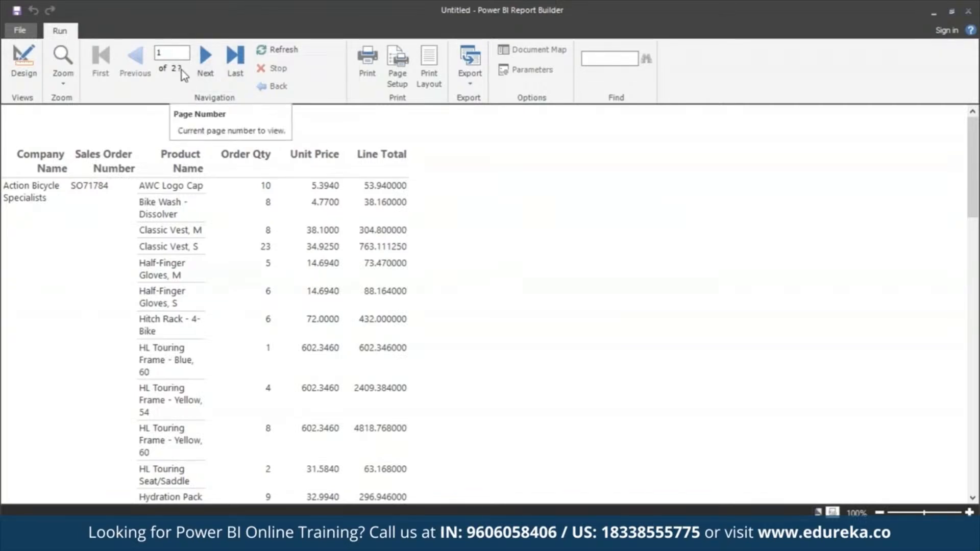
{"action": "left_click", "coordinate": [432, 72]}
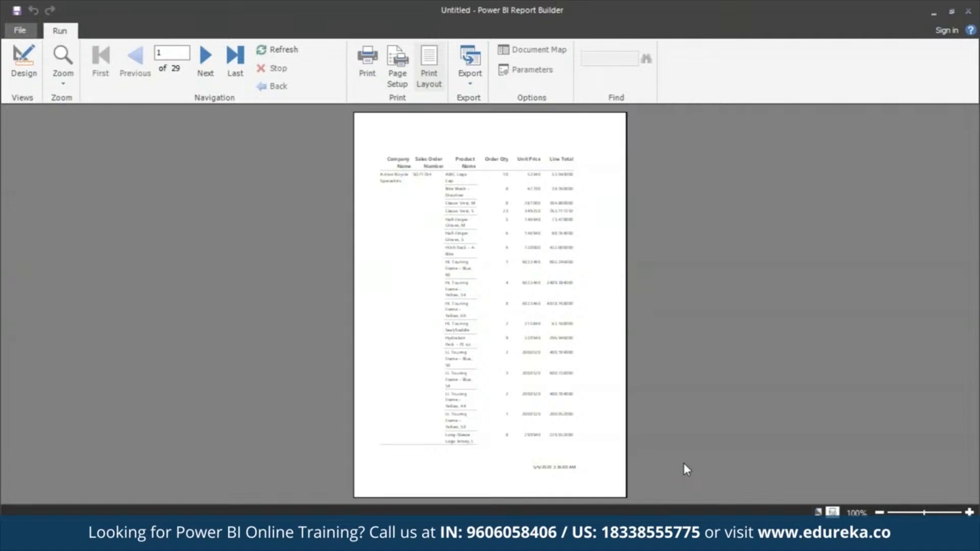
{"action": "left_click", "coordinate": [23, 64]}
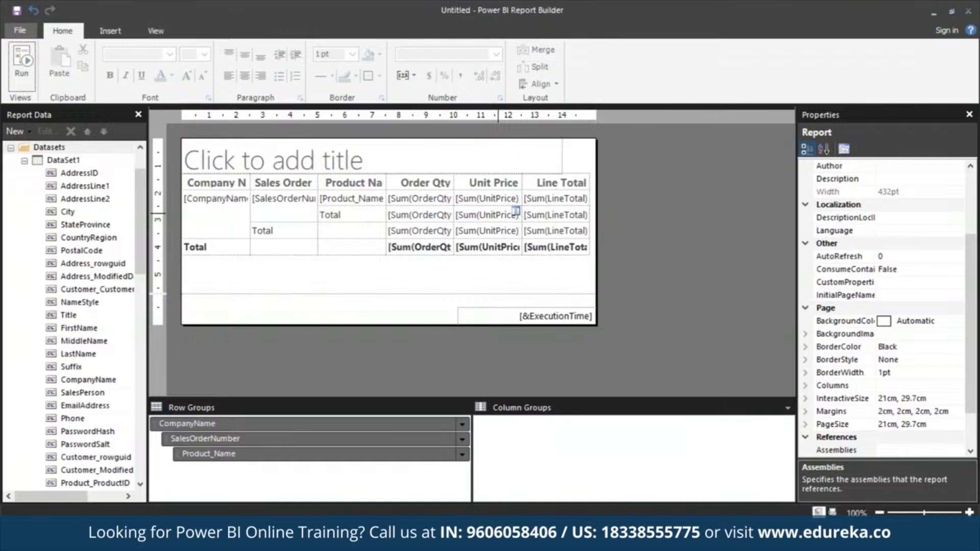
Widen the report body to about 517.5 pt and make the footer slightly taller.
{"action": "left_click_drag", "start_coordinate": [597, 229], "coordinate": [679, 230]}
{"action": "left_click_drag", "start_coordinate": [241, 323], "coordinate": [212, 328]}
{"action": "left_click", "coordinate": [156, 31]}
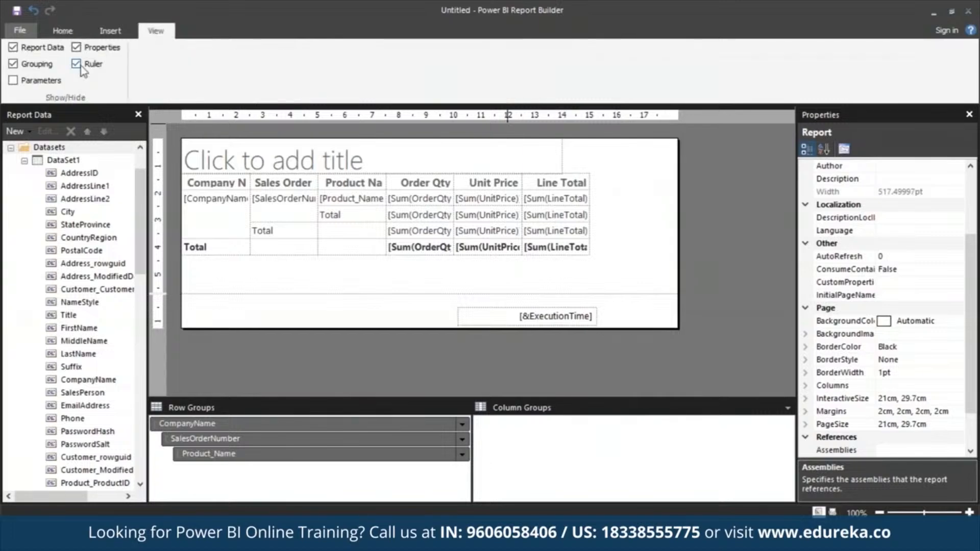
{"action": "left_click", "coordinate": [81, 65]}
{"action": "left_click", "coordinate": [80, 65]}
{"action": "left_click", "coordinate": [19, 31]}
{"action": "left_click", "coordinate": [18, 32]}
Set the report page's left and right margins to 1.9 cm each.
{"action": "left_click", "coordinate": [805, 412]}
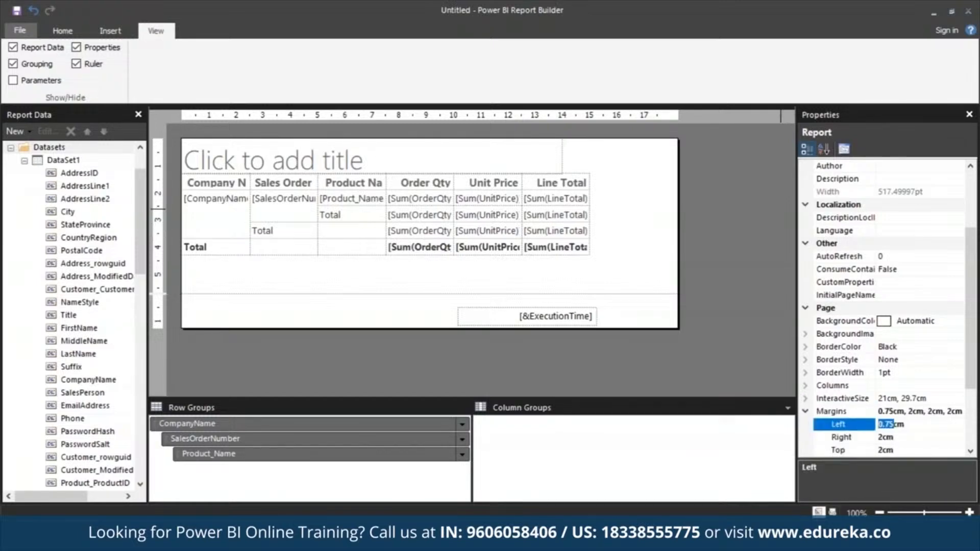
{"action": "type", "text": "1.9"}
{"action": "key", "text": "Tab"}
{"action": "left_click", "coordinate": [884, 437]}
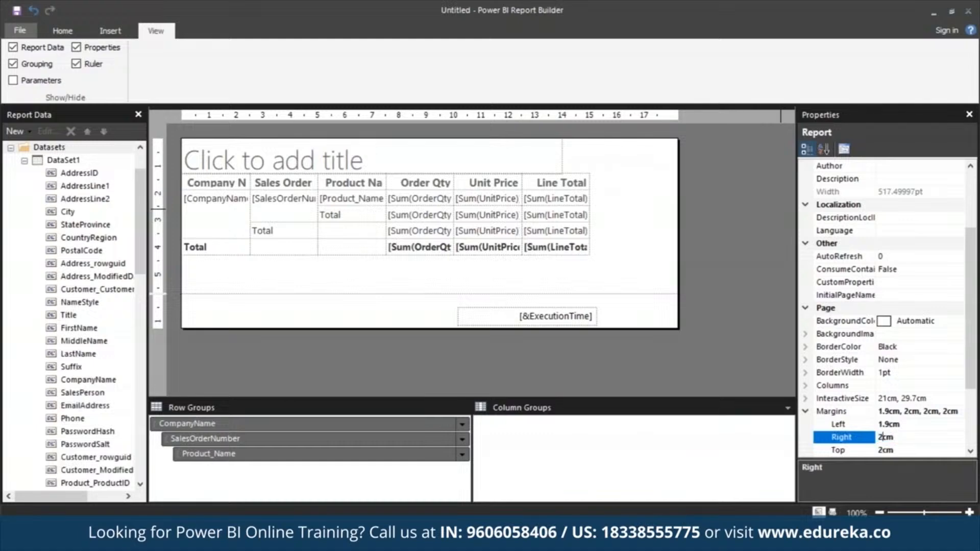
{"action": "left_click_drag", "start_coordinate": [884, 438], "coordinate": [878, 437]}
{"action": "type", "text": "1.9"}
{"action": "left_click", "coordinate": [758, 350]}
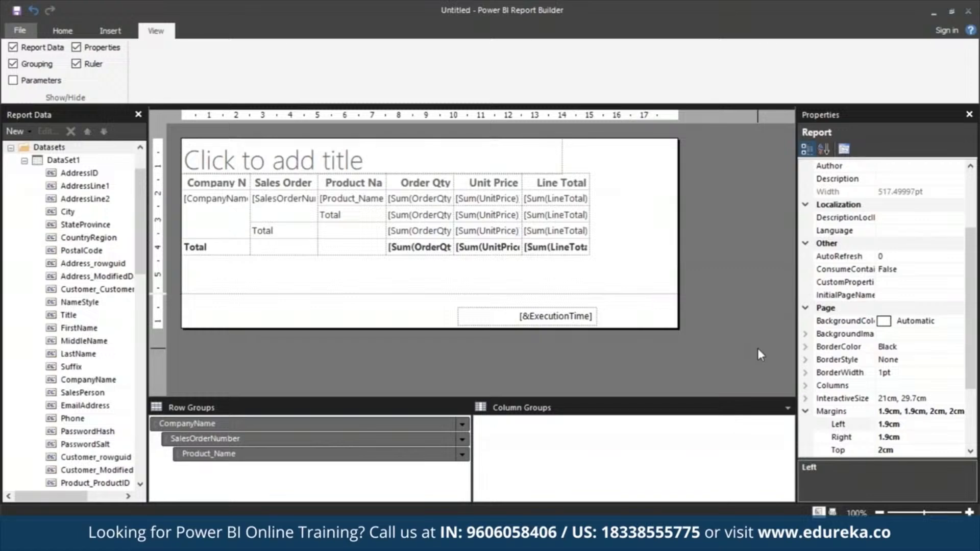
Enter "Sales by Company" as the report title.
{"action": "left_click", "coordinate": [279, 155]}
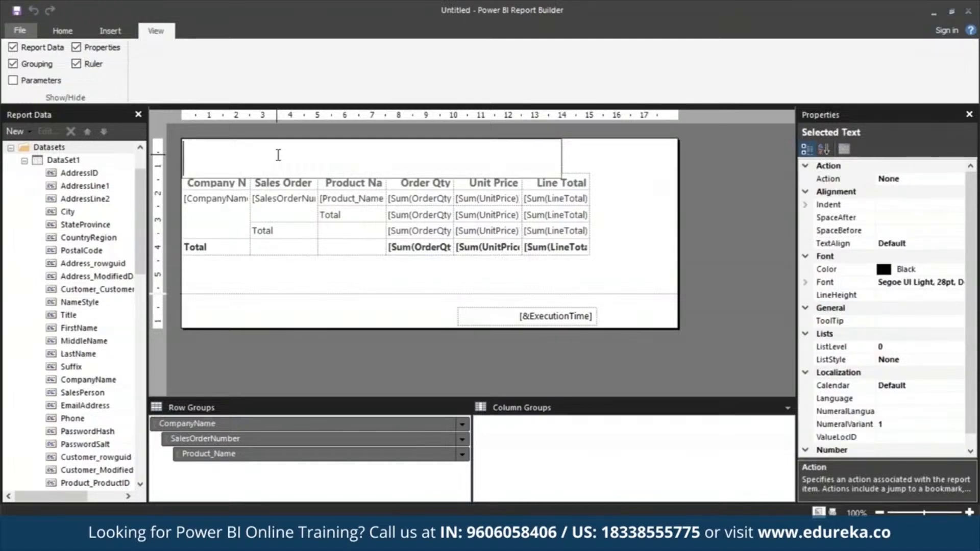
{"action": "type", "text": "Sall"}
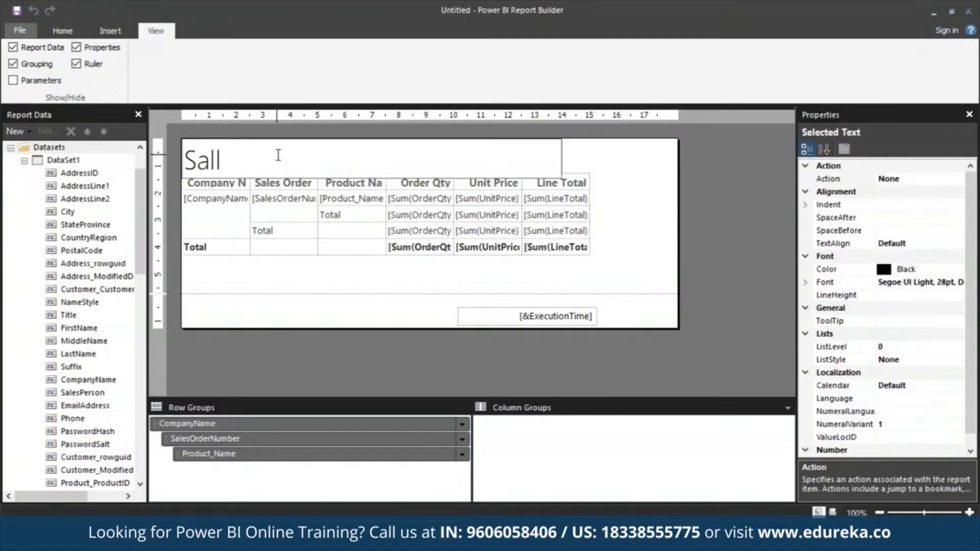
{"action": "key", "text": "BackSpace"}
{"action": "type", "text": "es by Com"}
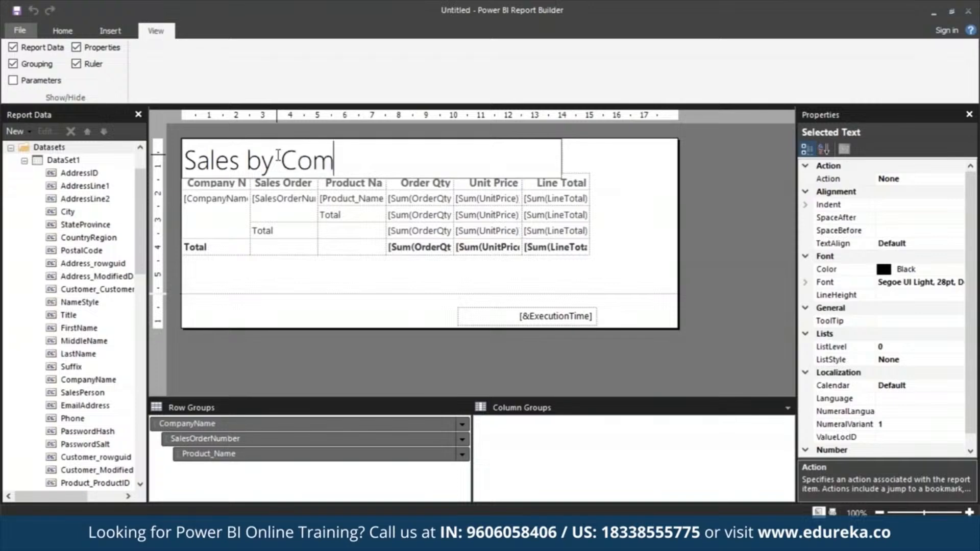
{"action": "type", "text": "pany"}
Set the font color of the whole report title to Blue.
{"action": "key", "text": "ctrl+a"}
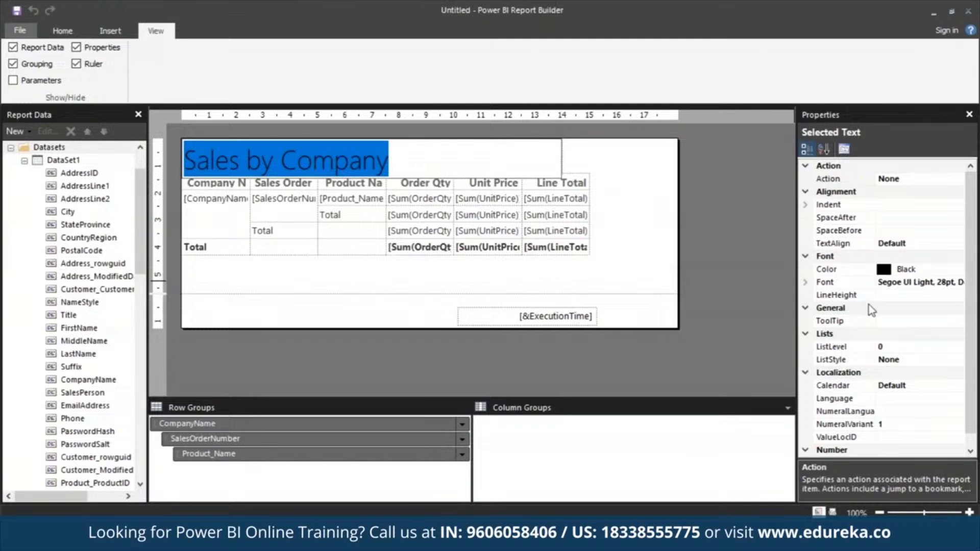
{"action": "left_click", "coordinate": [900, 269]}
{"action": "left_click_drag", "start_coordinate": [898, 270], "coordinate": [917, 270]}
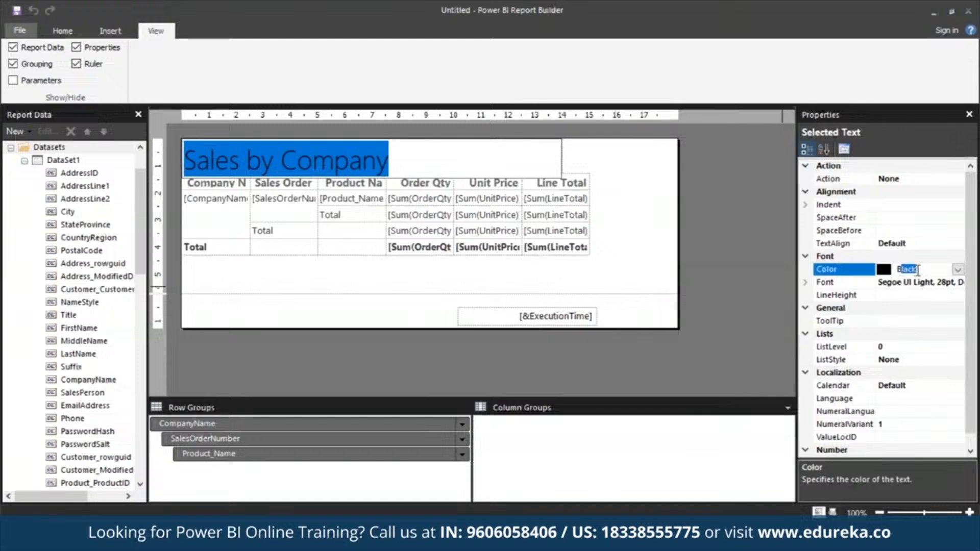
{"action": "key", "text": "BackSpace"}
{"action": "type", "text": "Blue"}
{"action": "left_click", "coordinate": [748, 320]}
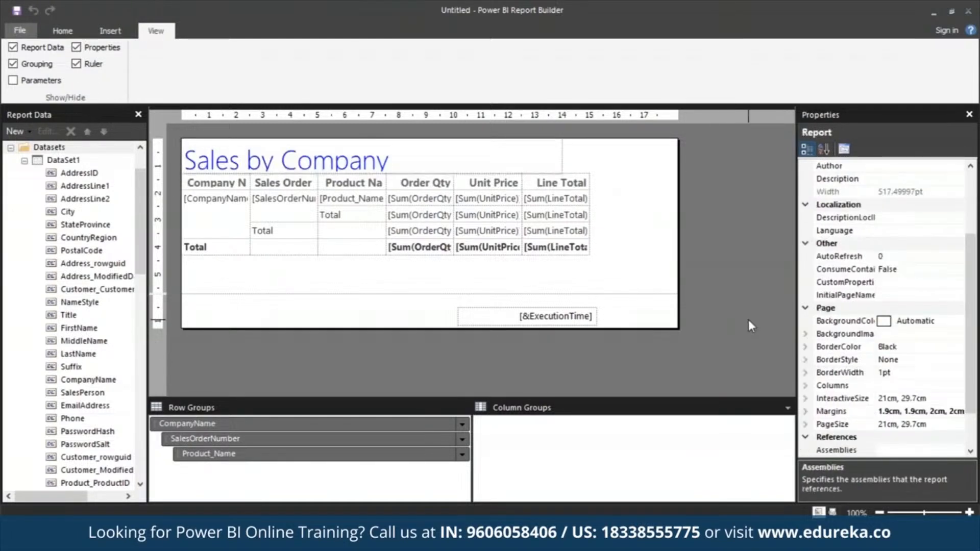
Set the report title's font color back to Black.
{"action": "left_click", "coordinate": [439, 160]}
{"action": "double_click", "coordinate": [368, 162]}
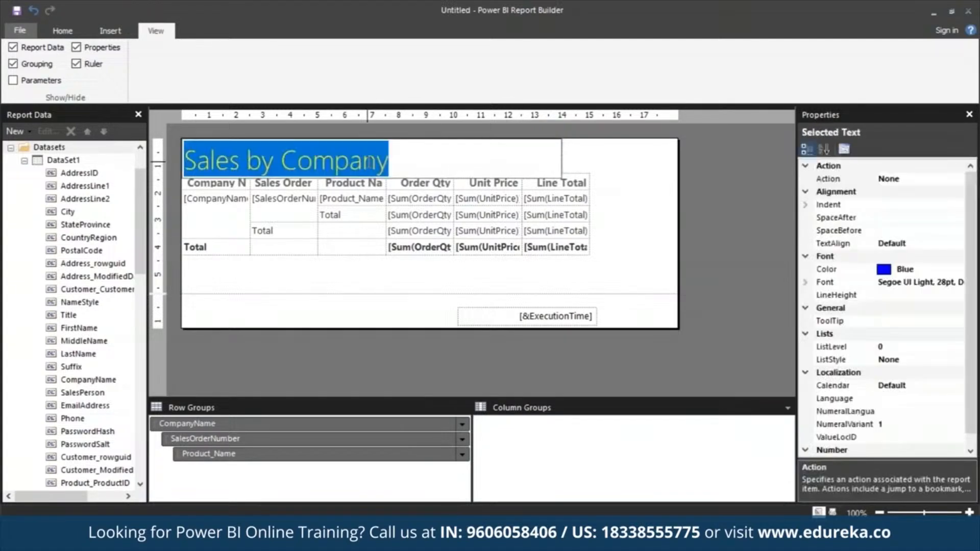
{"action": "left_click", "coordinate": [903, 271]}
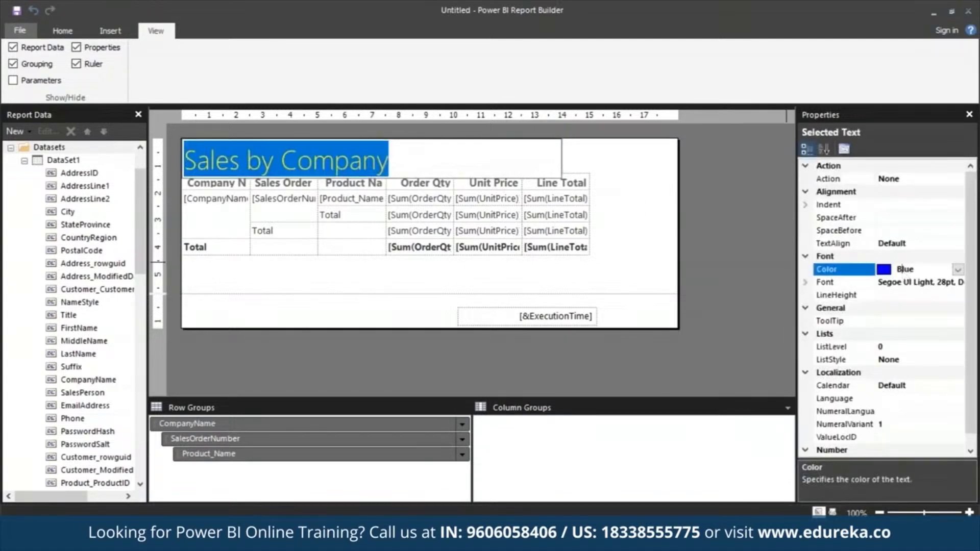
{"action": "left_click_drag", "start_coordinate": [903, 270], "coordinate": [923, 272]}
{"action": "type", "text": "Black"}
{"action": "key", "text": "Return"}
{"action": "left_click", "coordinate": [747, 286]}
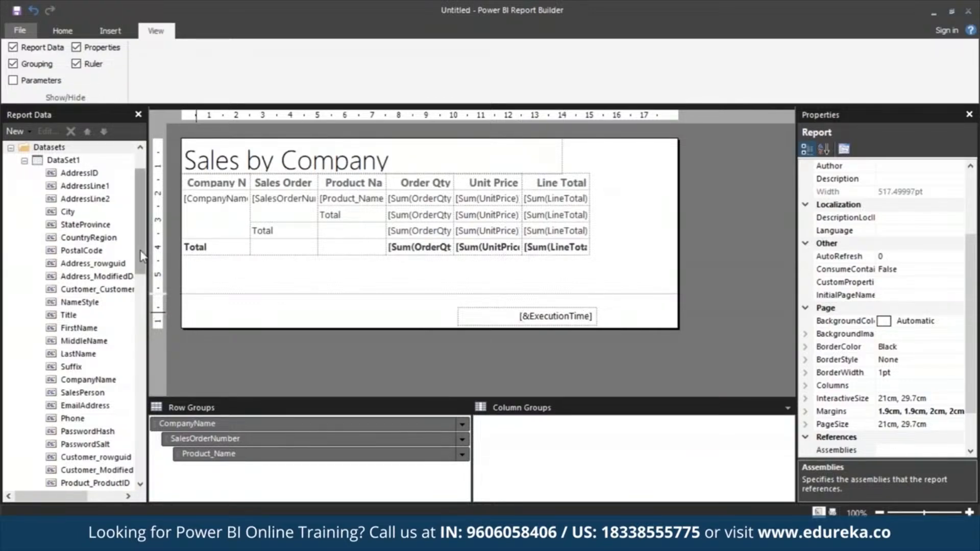
Add the built-in Page Number field to the page footer, just before the execution time.
{"action": "scroll", "coordinate": [142, 256], "scroll_direction": "up", "scroll_amount": 5}
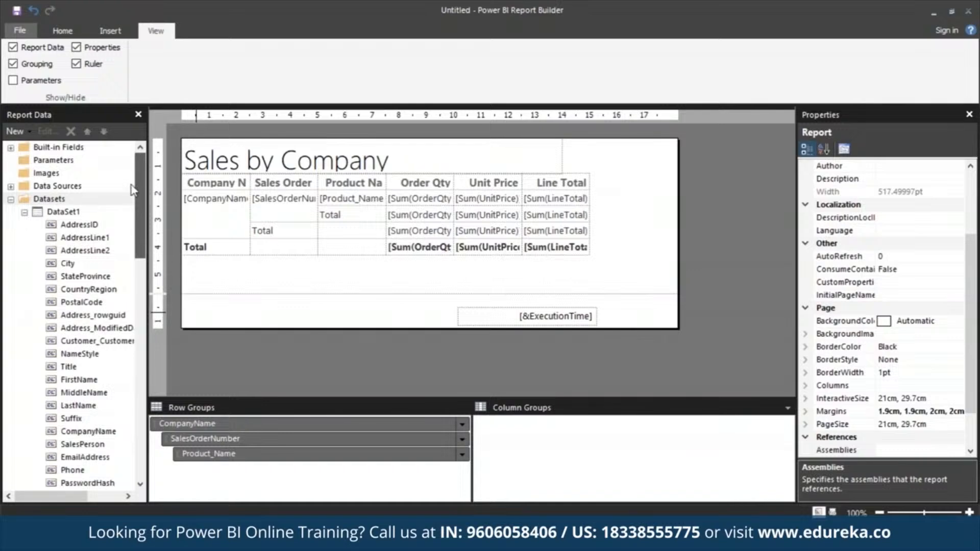
{"action": "left_click", "coordinate": [10, 149]}
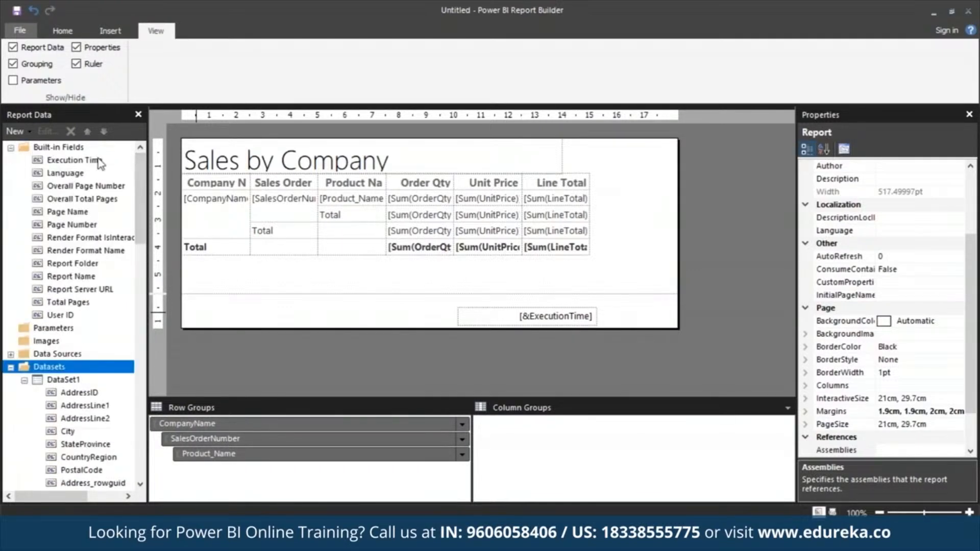
{"action": "left_click", "coordinate": [52, 228]}
{"action": "left_click_drag", "start_coordinate": [51, 228], "coordinate": [399, 308]}
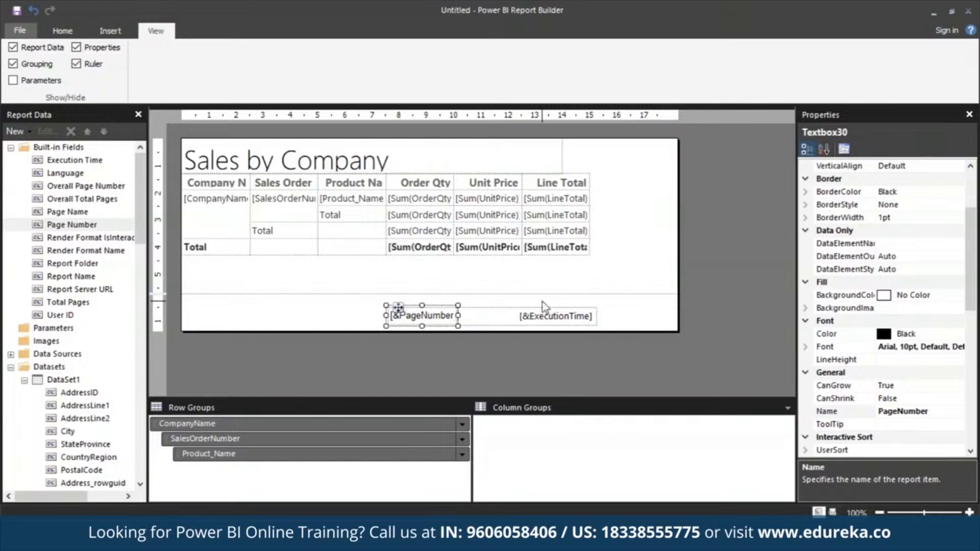
Resize the footer's page number box to about 0.8 cm wide, leaving free space before the execution time.
{"action": "left_click_drag", "start_coordinate": [458, 306], "coordinate": [399, 299]}
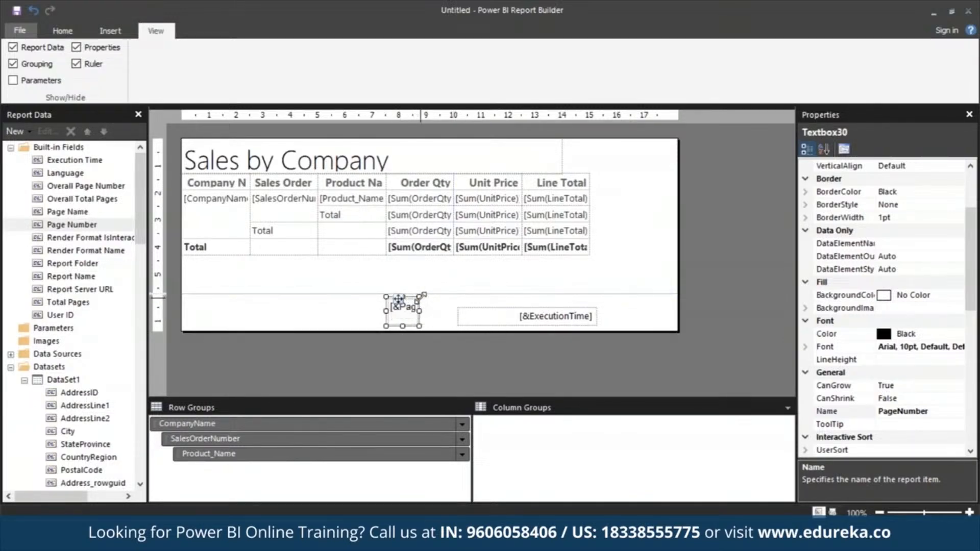
{"action": "left_click", "coordinate": [123, 33]}
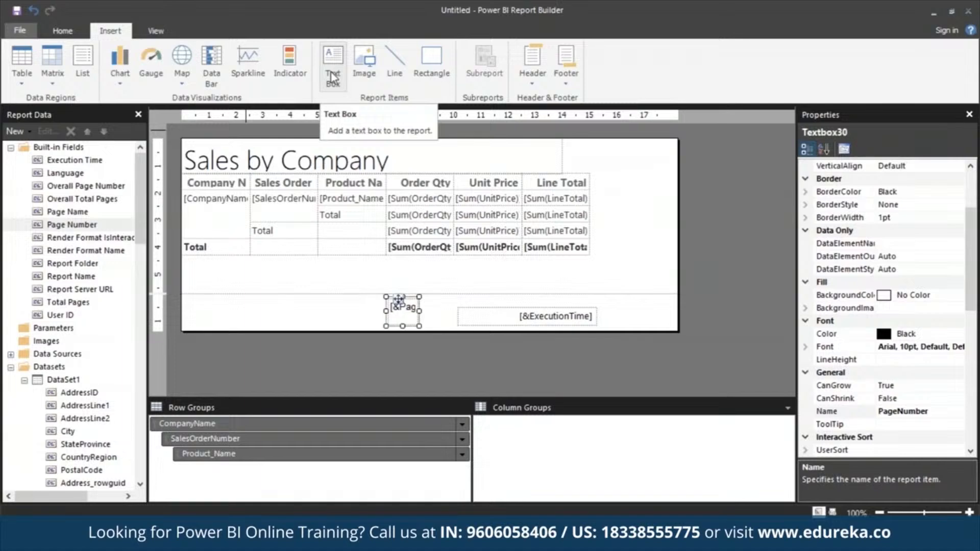
{"action": "left_click", "coordinate": [413, 314]}
{"action": "left_click", "coordinate": [396, 306]}
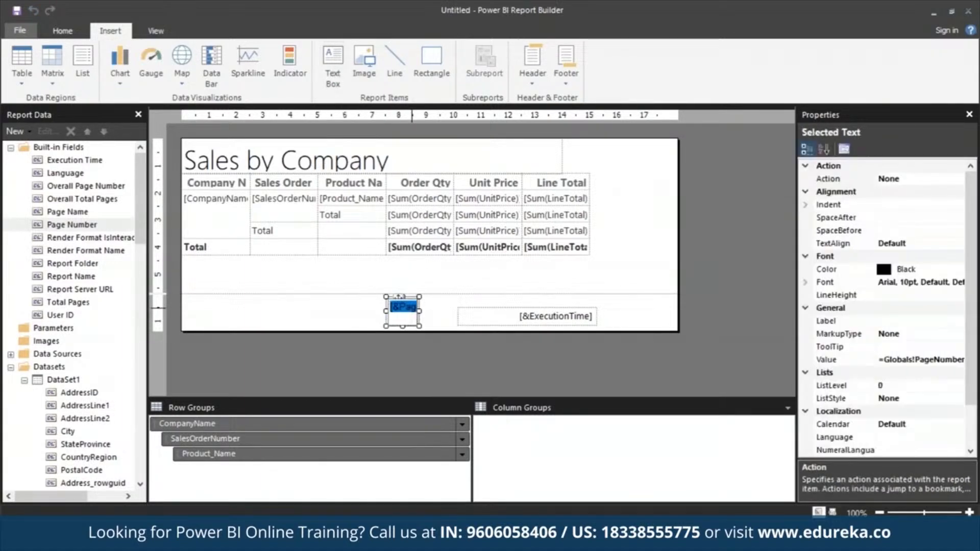
{"action": "left_click", "coordinate": [411, 315]}
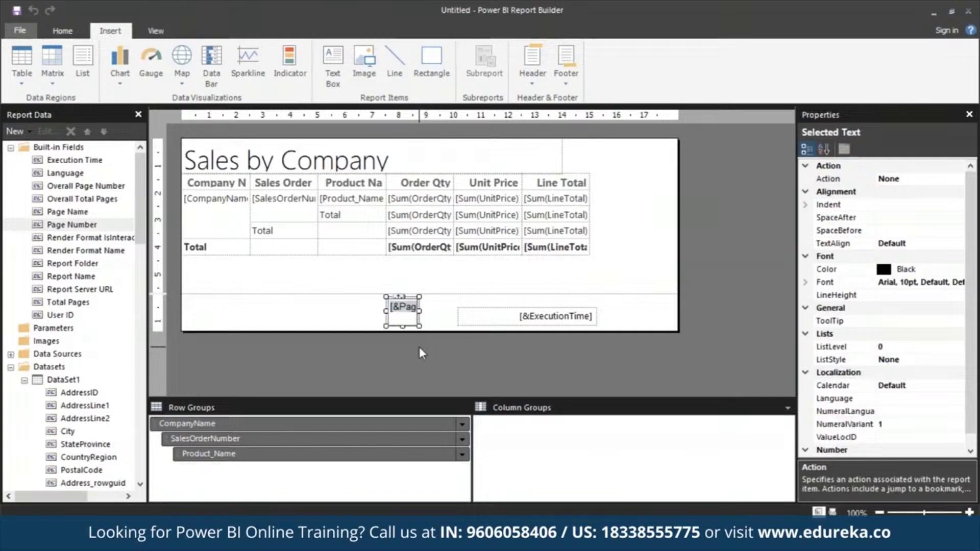
{"action": "left_click", "coordinate": [419, 352]}
{"action": "left_click_drag", "start_coordinate": [400, 298], "coordinate": [510, 312]}
{"action": "left_click_drag", "start_coordinate": [414, 312], "coordinate": [340, 312]}
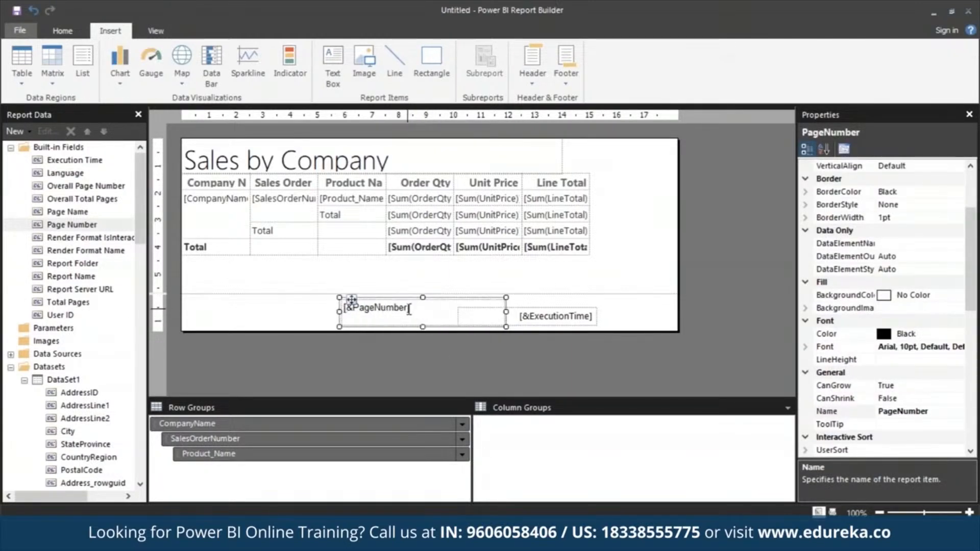
{"action": "left_click", "coordinate": [409, 308]}
{"action": "left_click", "coordinate": [479, 300]}
{"action": "left_click_drag", "start_coordinate": [505, 312], "coordinate": [364, 313]}
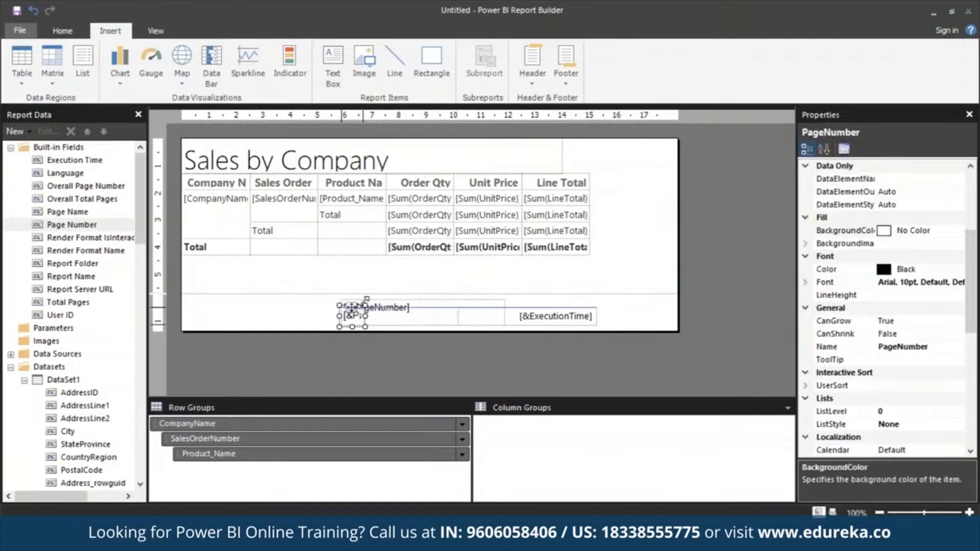
{"action": "left_click", "coordinate": [326, 307]}
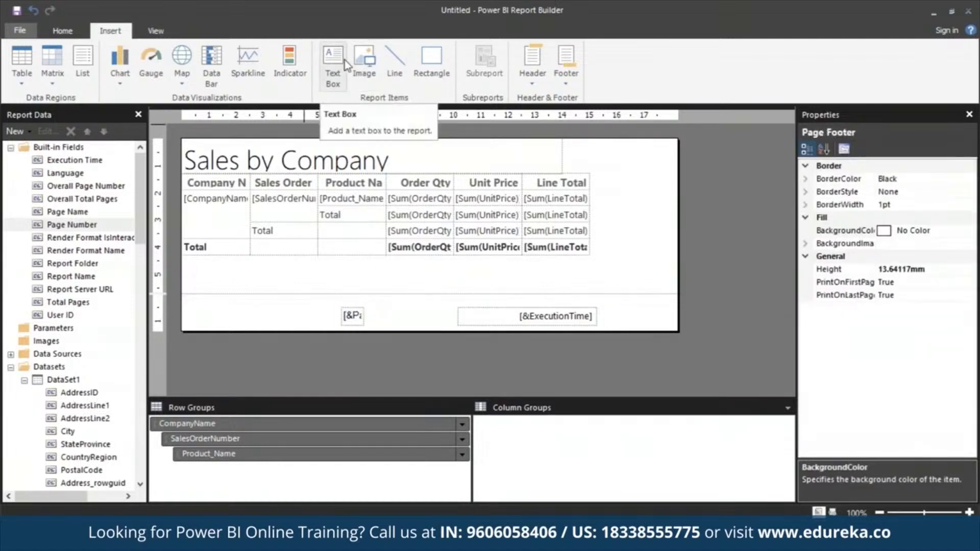
Insert a small text box, about 0.8 cm wide, directly after the page number in the footer, containing "of".
{"action": "left_click", "coordinate": [336, 82]}
{"action": "left_click_drag", "start_coordinate": [365, 307], "coordinate": [387, 325]}
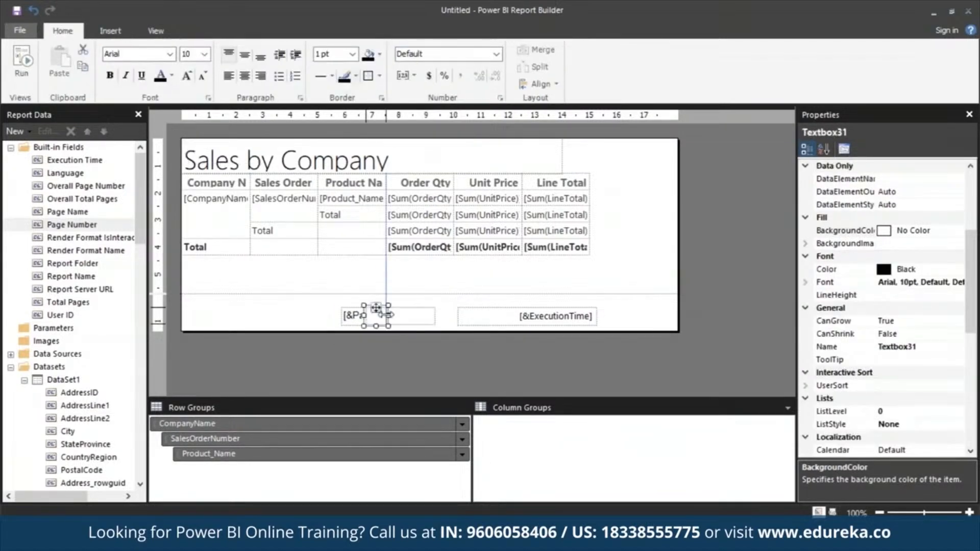
{"action": "left_click", "coordinate": [381, 320]}
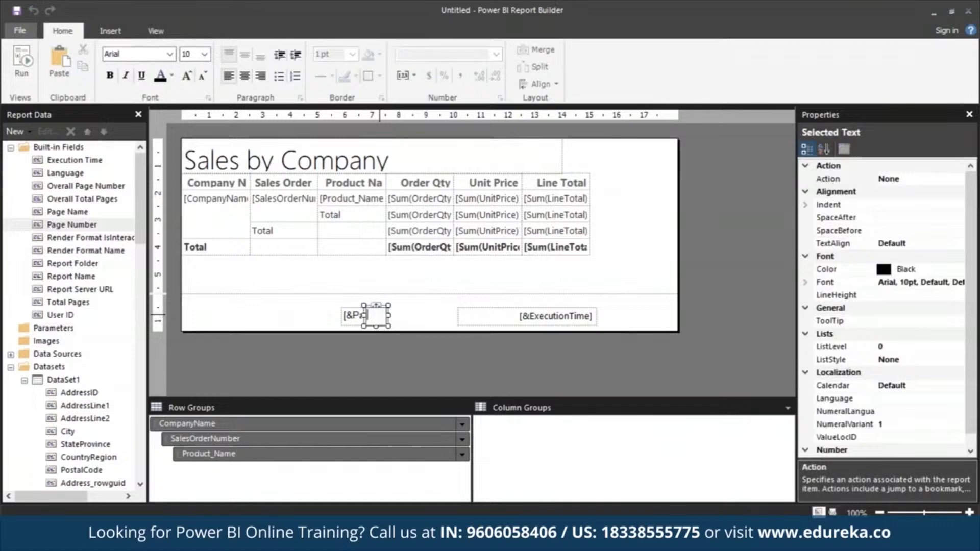
{"action": "type", "text": "of"}
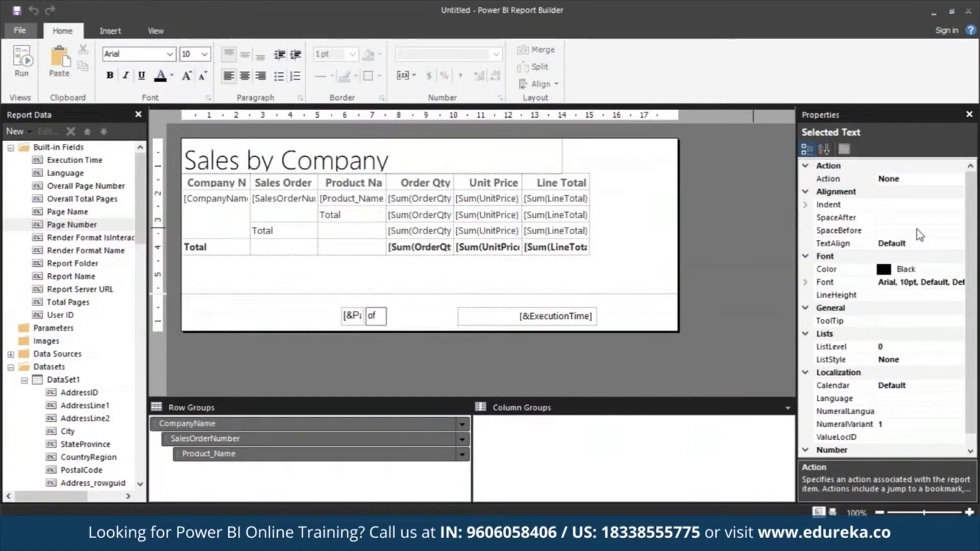
{"action": "left_click", "coordinate": [896, 243]}
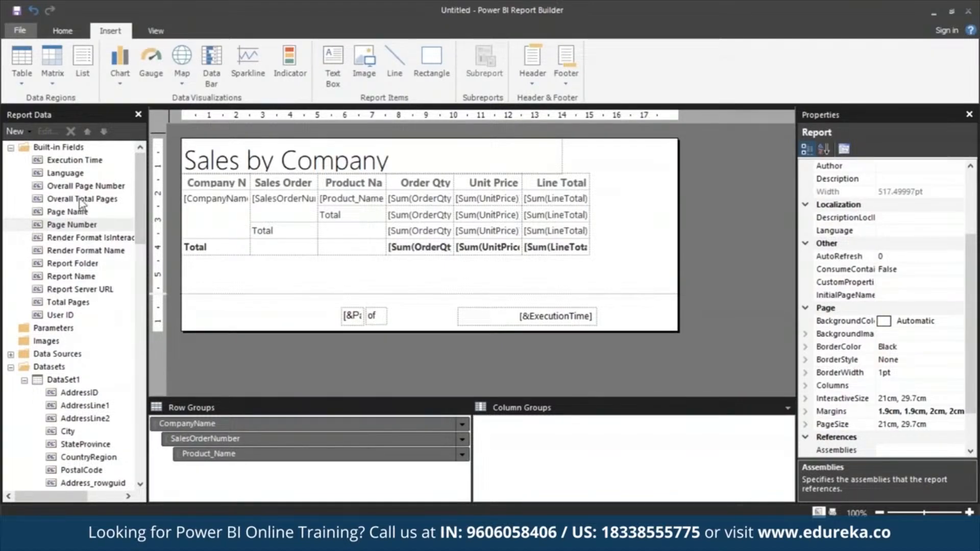
Add the built-in Overall Total Pages field after "of" in the footer and narrow it to about 0.7 cm.
{"action": "mouse_move", "coordinate": [71, 225]}
{"action": "left_mouse_down"}
{"action": "mouse_move", "coordinate": [231, 223]}
{"action": "mouse_move", "coordinate": [420, 313]}
{"action": "mouse_move", "coordinate": [401, 307]}
{"action": "left_mouse_up"}
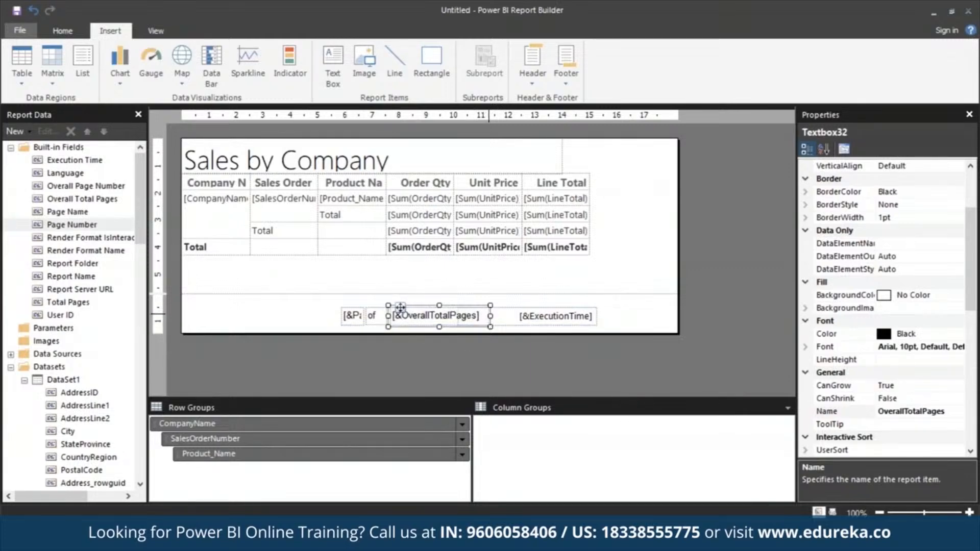
{"action": "left_click_drag", "start_coordinate": [489, 316], "coordinate": [407, 321]}
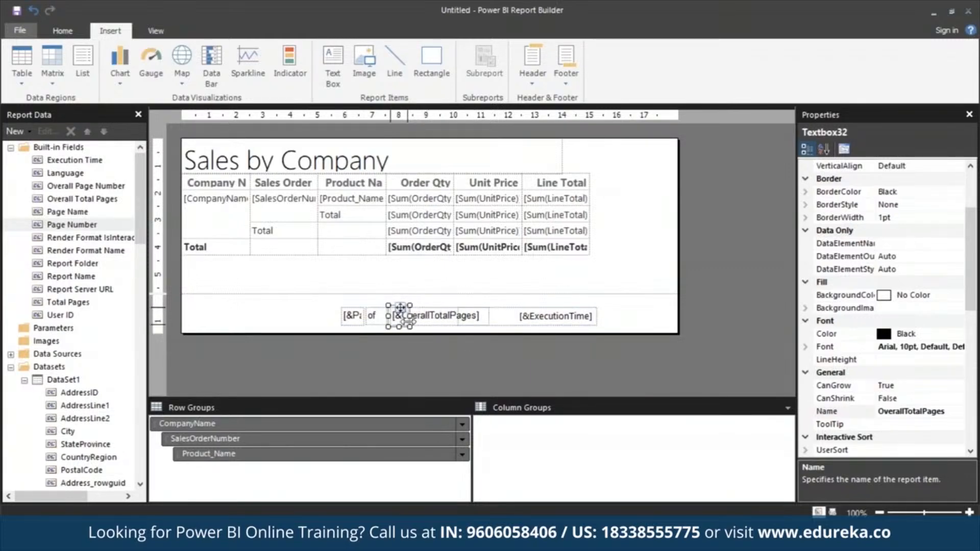
{"action": "left_click", "coordinate": [325, 304]}
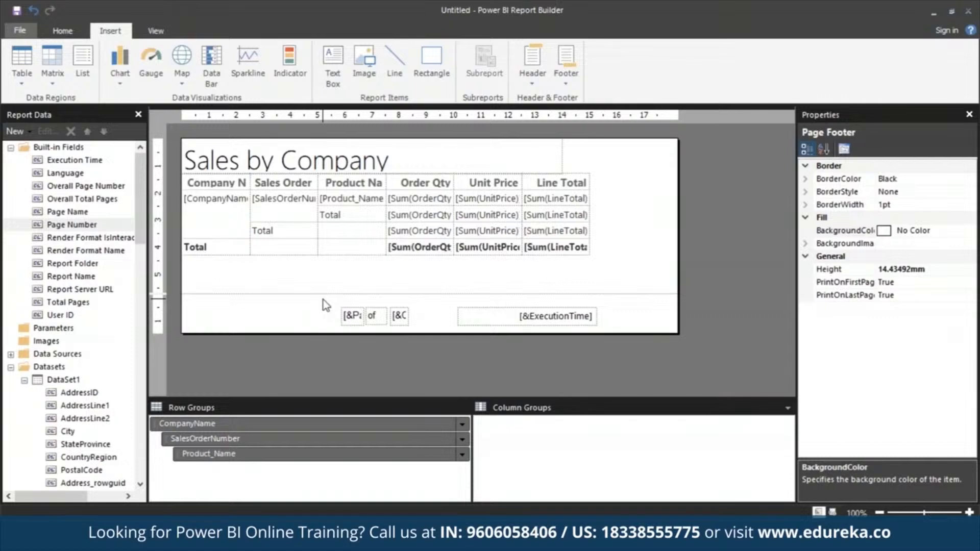
Widen the table's Company Name column to about 4 cm and its Product Name column to about 3.3 cm.
{"action": "left_click", "coordinate": [235, 180]}
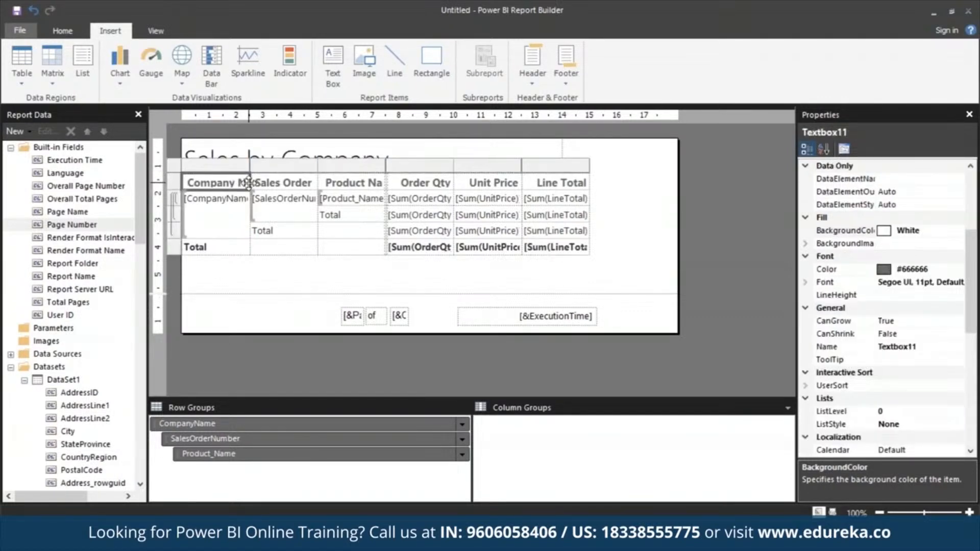
{"action": "left_click_drag", "start_coordinate": [250, 169], "coordinate": [288, 170]}
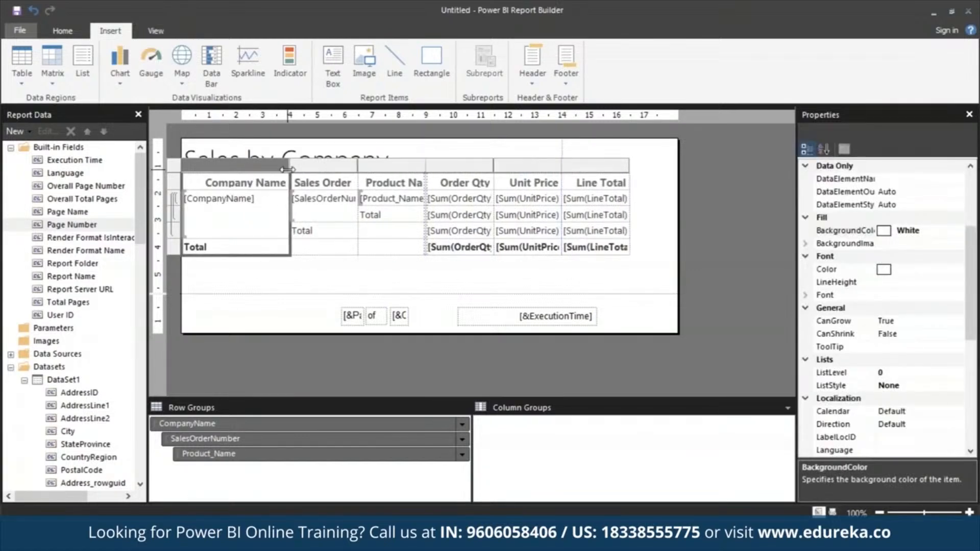
{"action": "left_click_drag", "start_coordinate": [426, 163], "coordinate": [450, 163]}
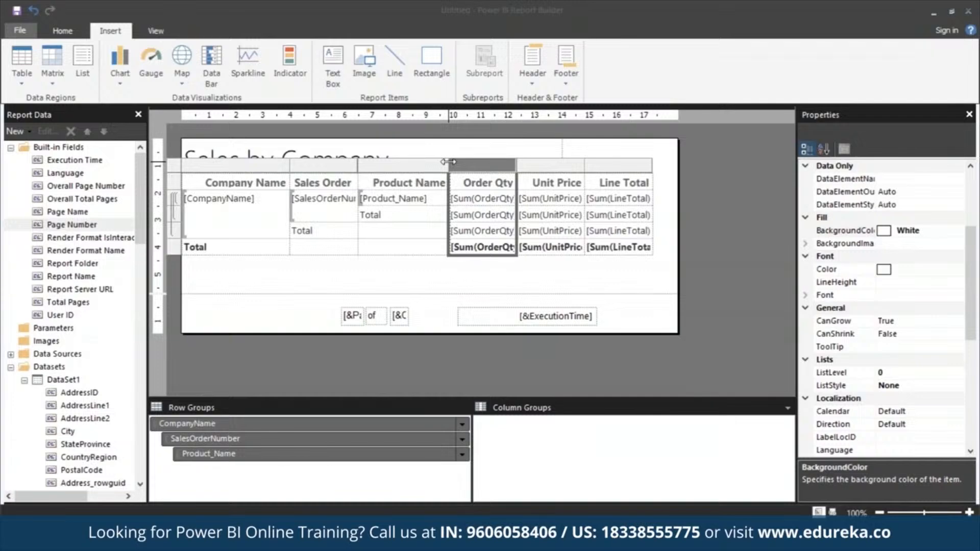
{"action": "left_click", "coordinate": [315, 318]}
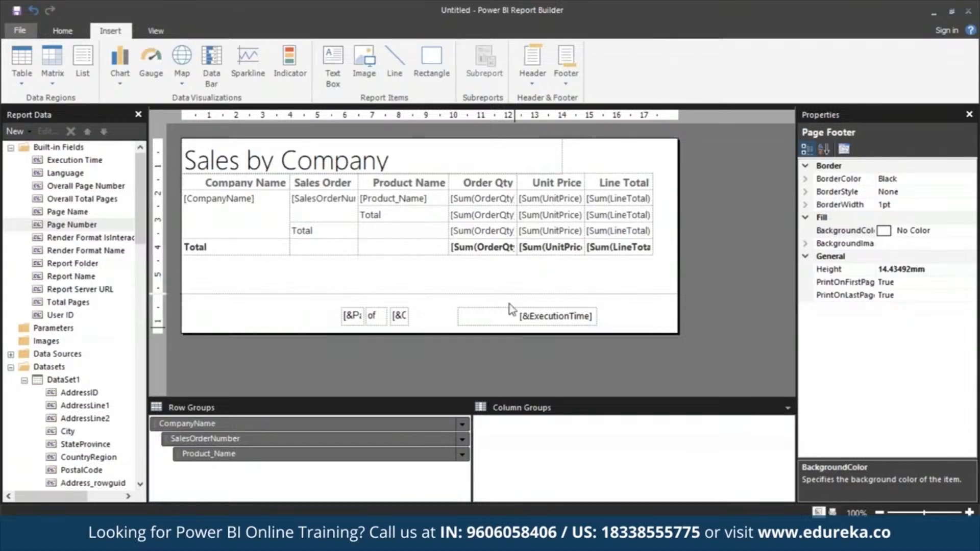
Format all Order Qty, Unit Price and Line Total cells as currency and display sample values instead of placeholders.
{"action": "left_click", "coordinate": [487, 185]}
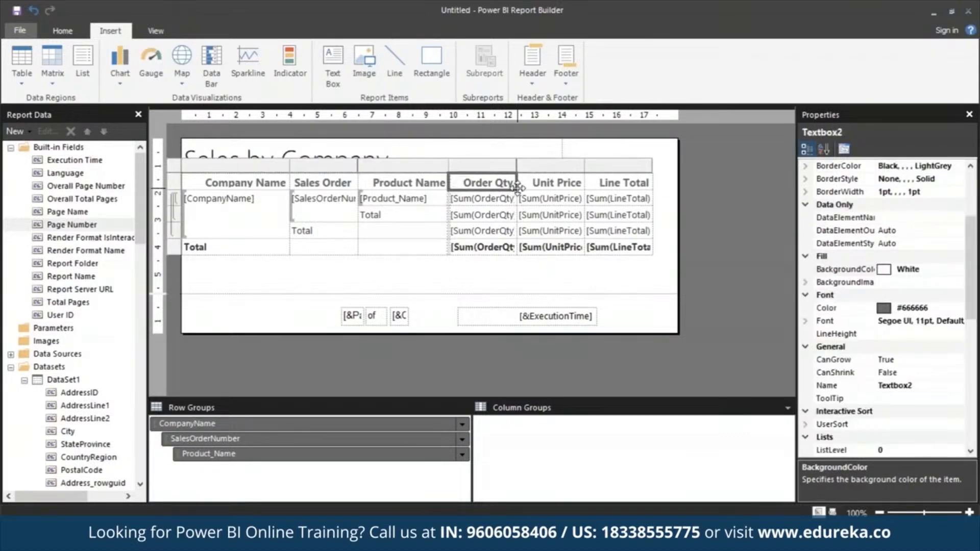
{"action": "left_click", "coordinate": [618, 249], "text": "shift"}
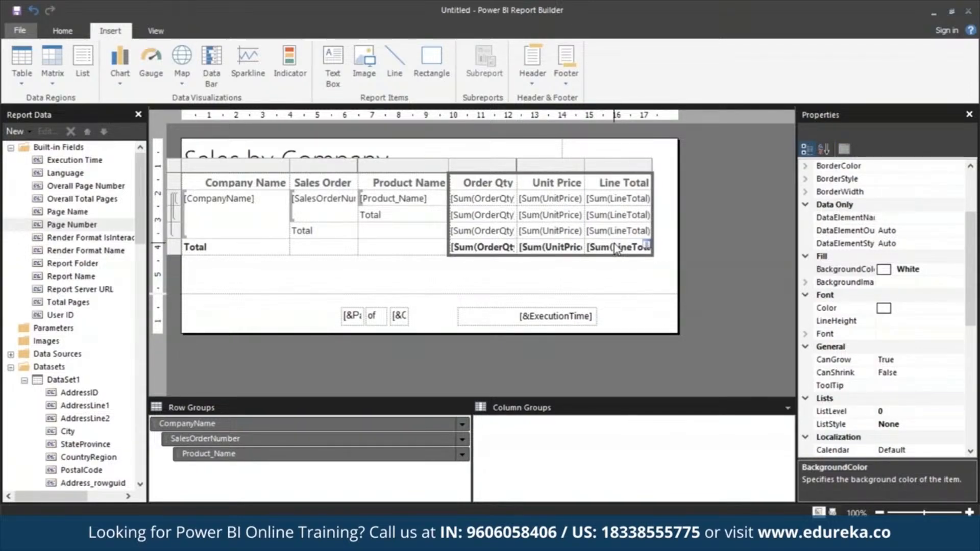
{"action": "left_click", "coordinate": [57, 32]}
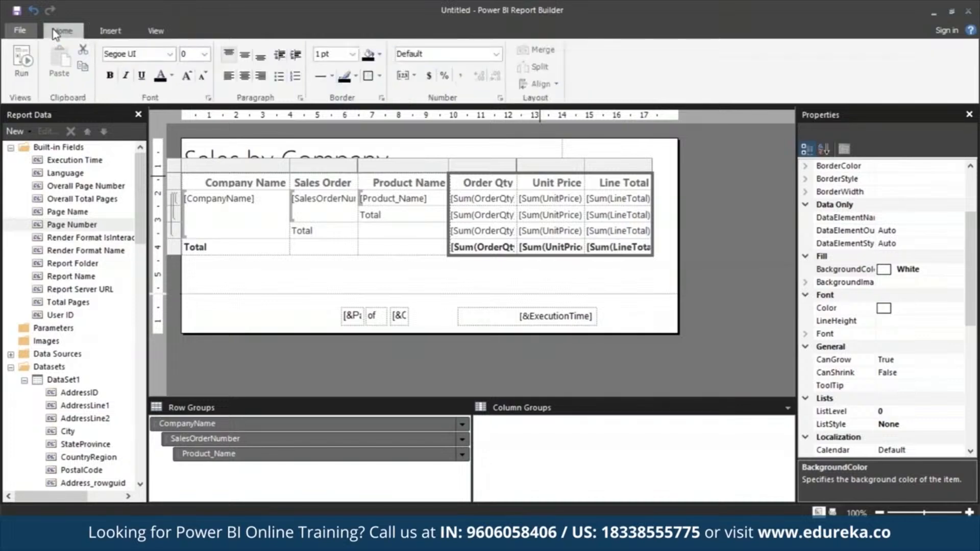
{"action": "left_click", "coordinate": [429, 76]}
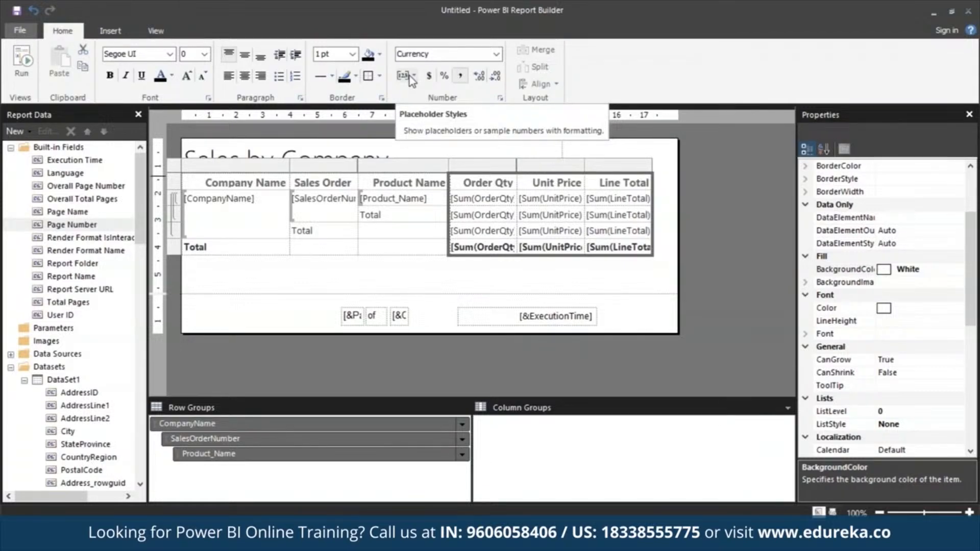
{"action": "left_click", "coordinate": [411, 80]}
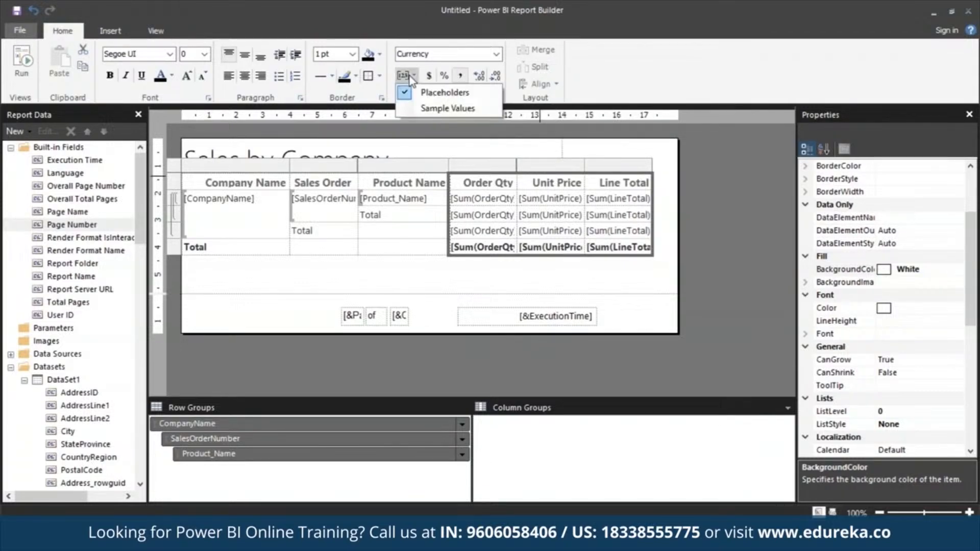
{"action": "left_click", "coordinate": [423, 106]}
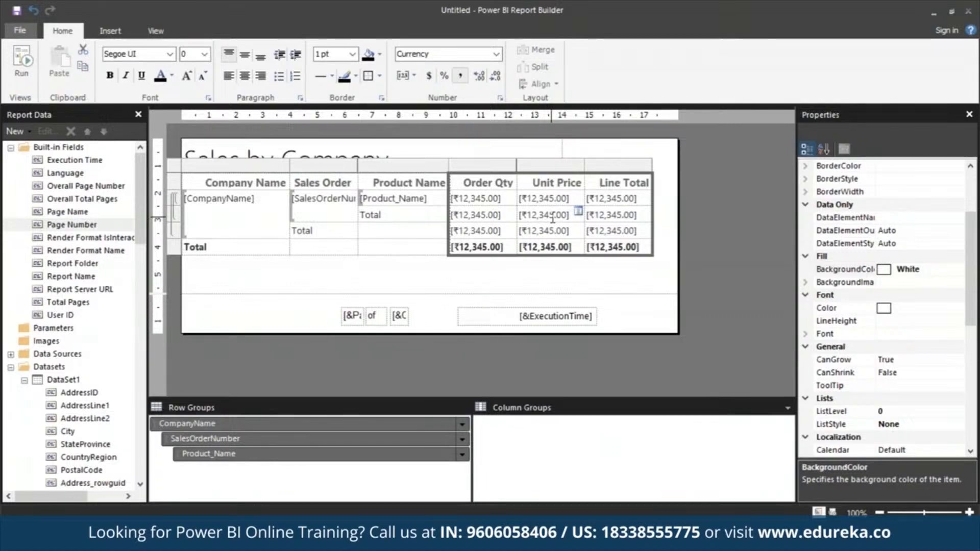
{"action": "left_click", "coordinate": [619, 291]}
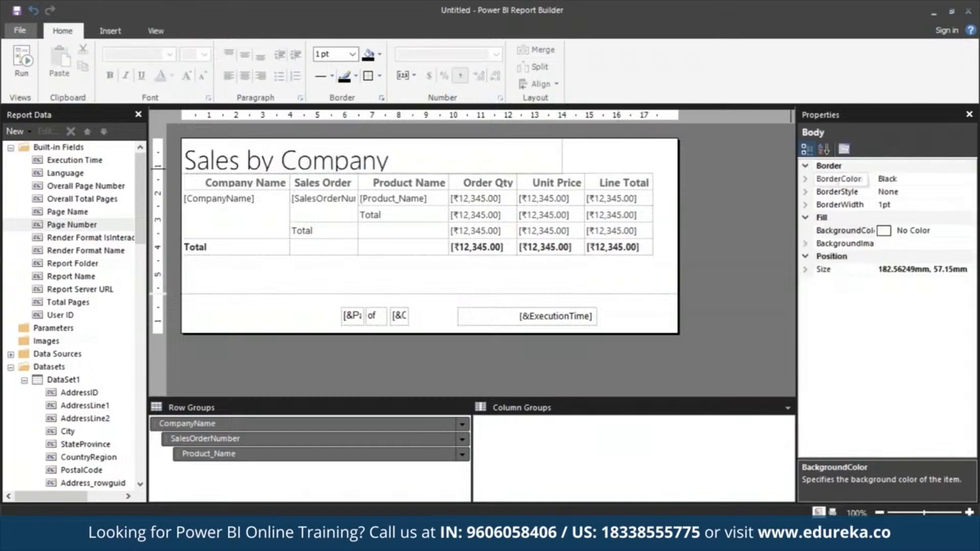
Turn on Advanced Mode for the row and column groups so the static members are listed.
{"action": "left_click", "coordinate": [156, 31]}
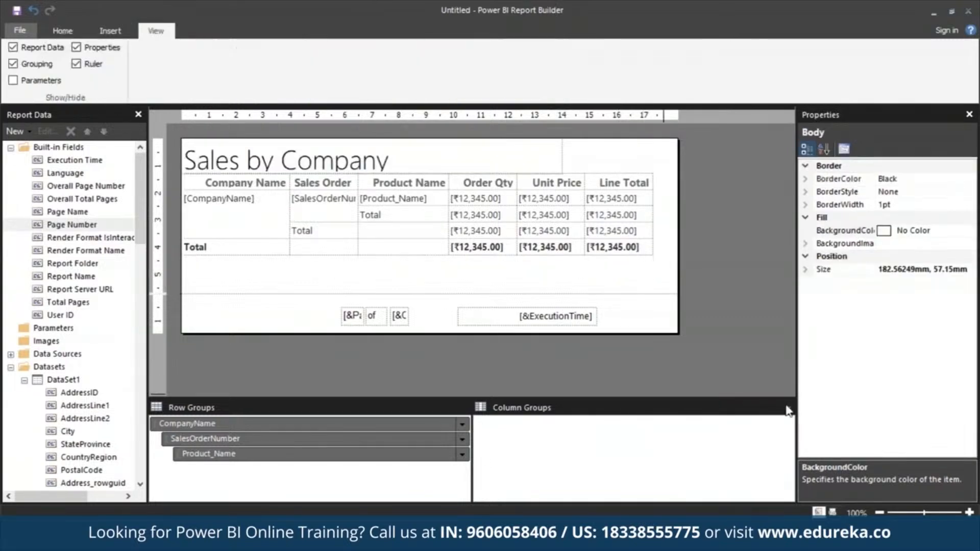
{"action": "left_click", "coordinate": [788, 408]}
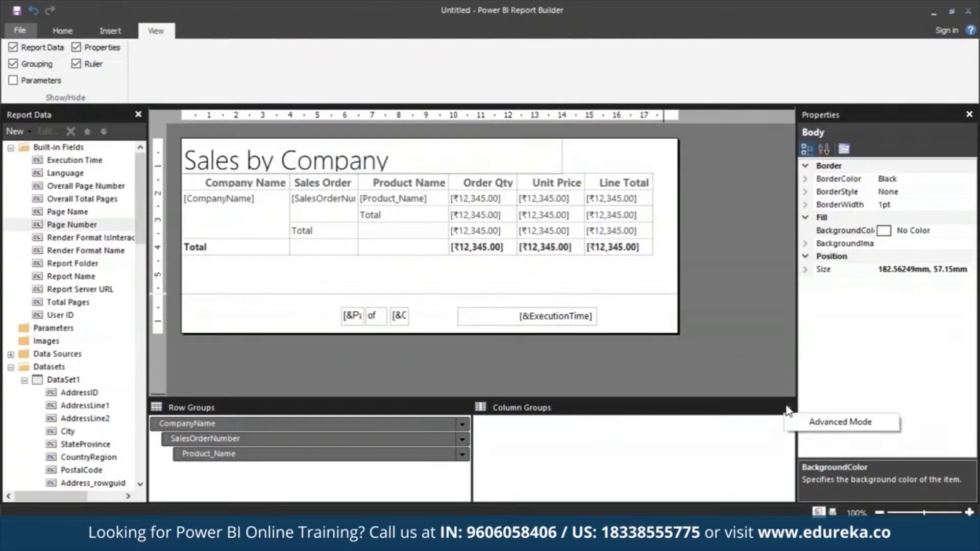
{"action": "left_click", "coordinate": [809, 424]}
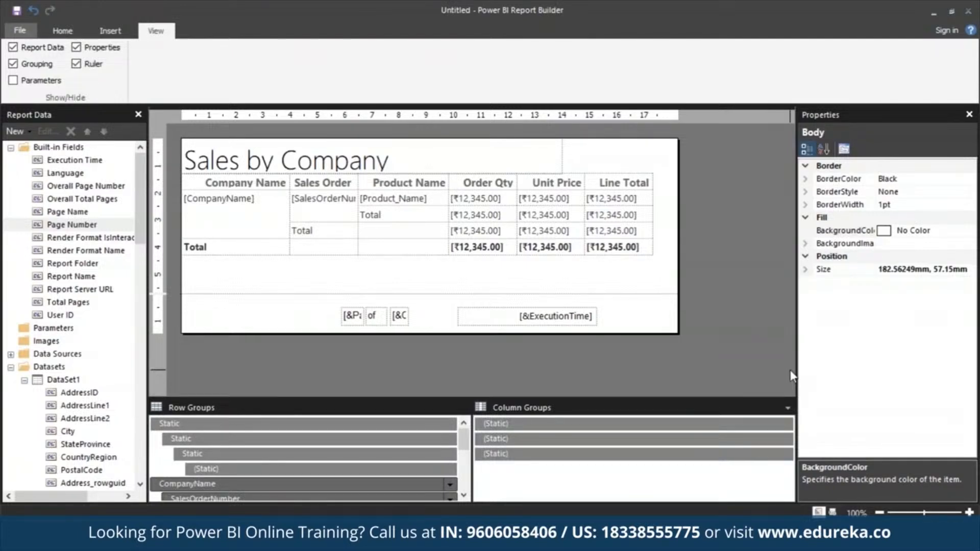
For the topmost static row group member, set KeepWithGroup to After and RepeatOnNewPage to True.
{"action": "left_click", "coordinate": [329, 426]}
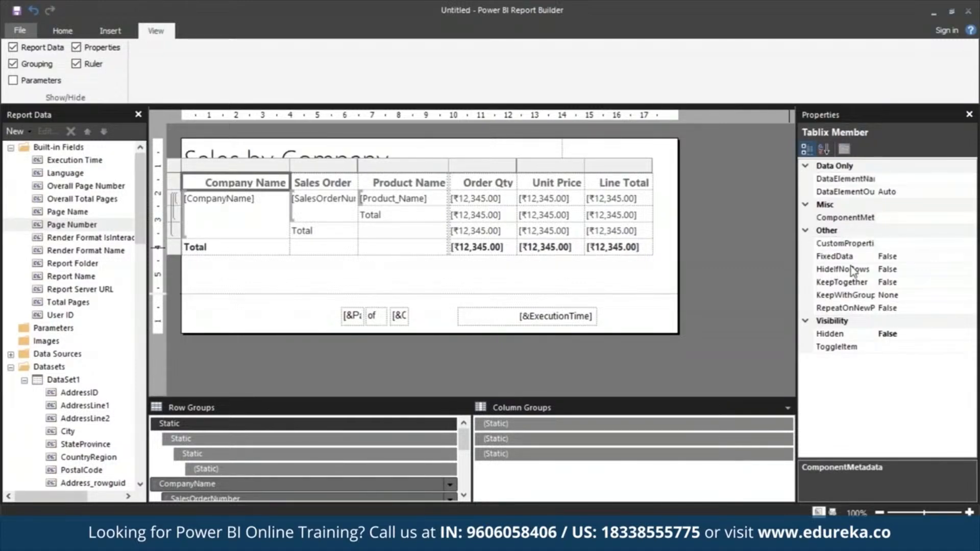
{"action": "left_click", "coordinate": [891, 296]}
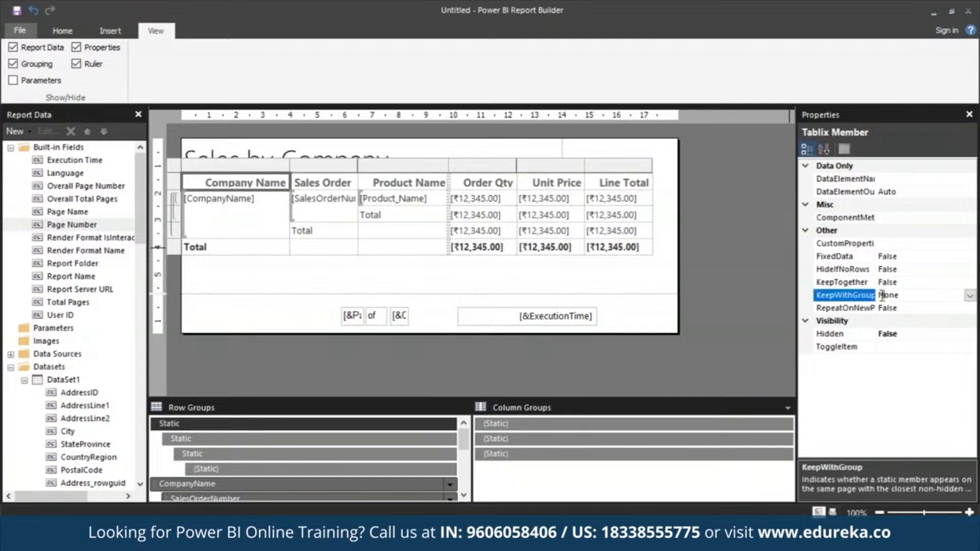
{"action": "type", "text": "After"}
{"action": "left_click", "coordinate": [898, 307]}
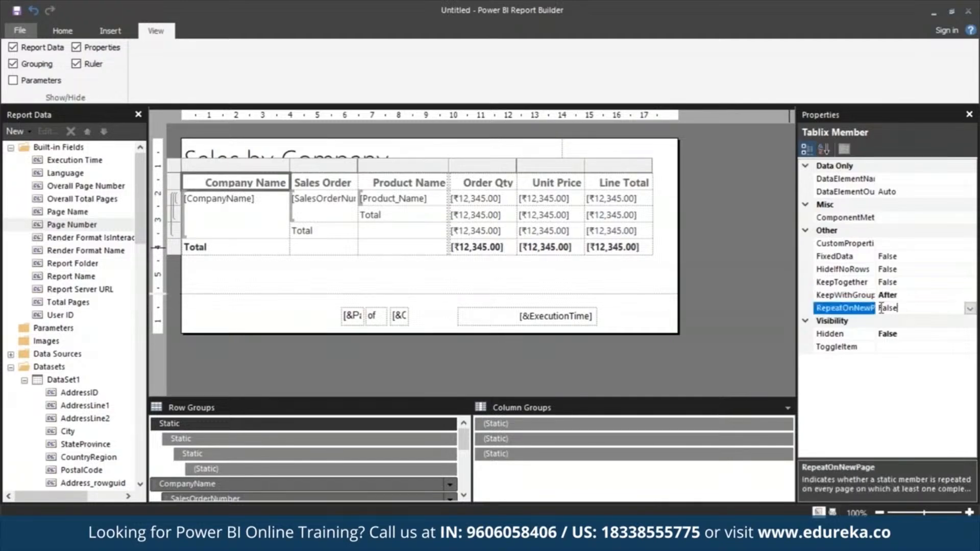
{"action": "left_click_drag", "start_coordinate": [881, 309], "coordinate": [918, 313]}
{"action": "double_click", "coordinate": [918, 313]}
{"action": "left_click", "coordinate": [918, 313]}
{"action": "left_click", "coordinate": [846, 309]}
Run the report in print layout and page through to page 4 to check the column headers on each page.
{"action": "left_click", "coordinate": [57, 31]}
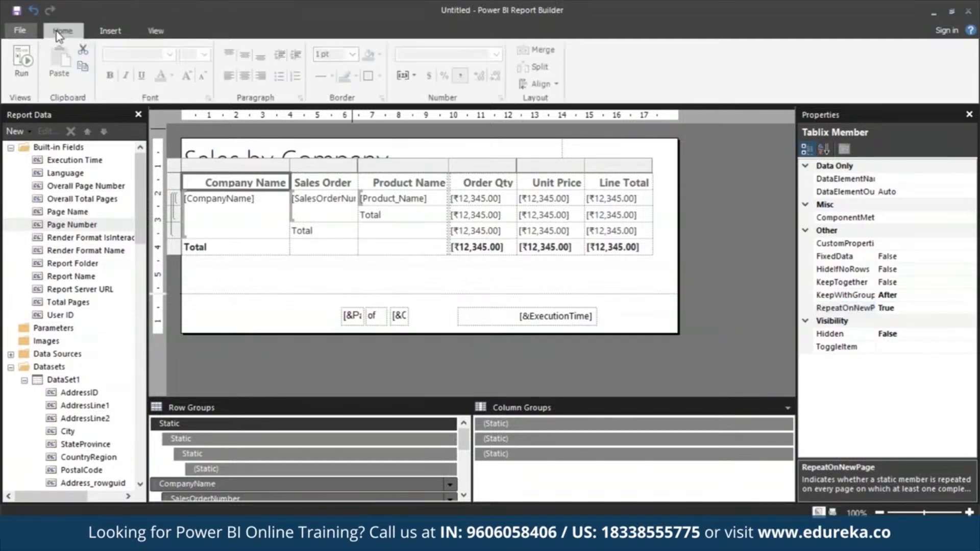
{"action": "left_click", "coordinate": [20, 74]}
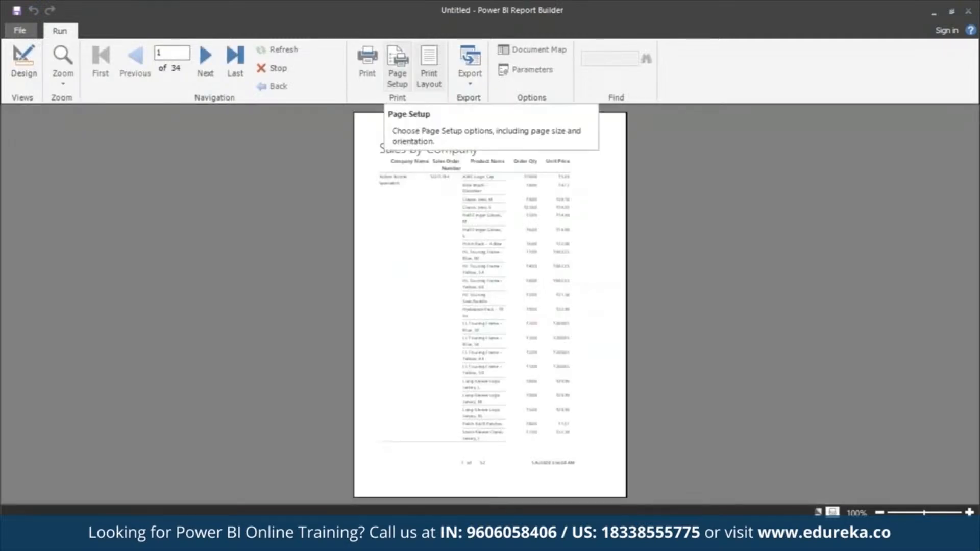
{"action": "left_click", "coordinate": [434, 57]}
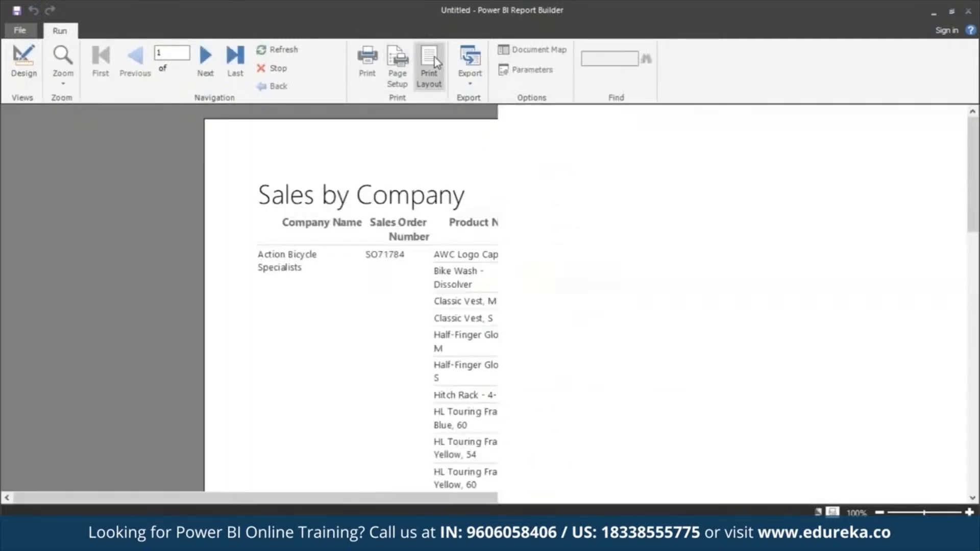
{"action": "left_click", "coordinate": [435, 57]}
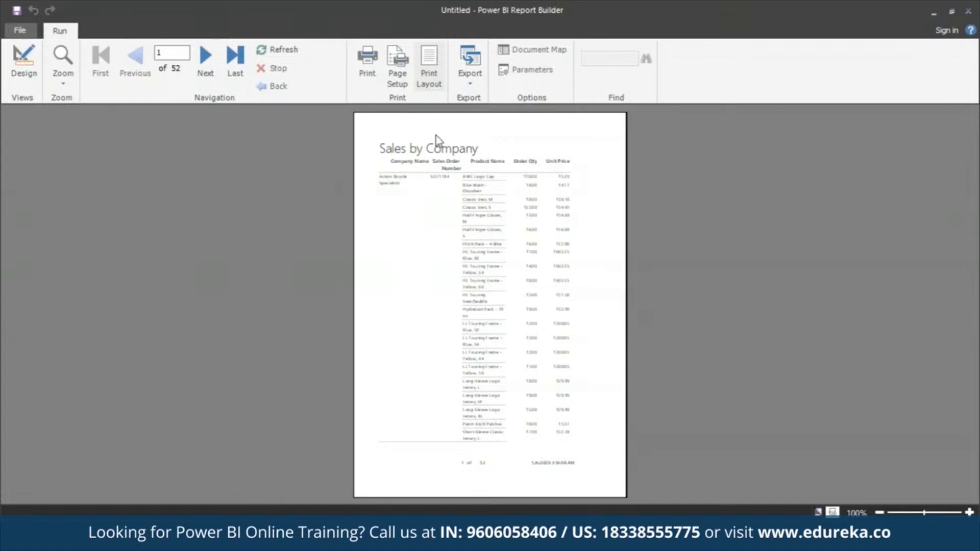
{"action": "left_click", "coordinate": [213, 63]}
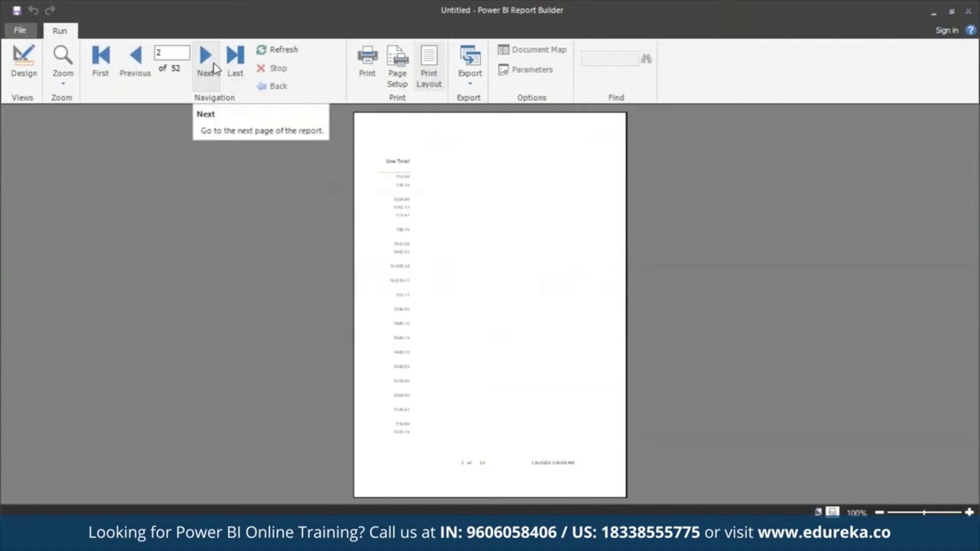
{"action": "left_click", "coordinate": [214, 63]}
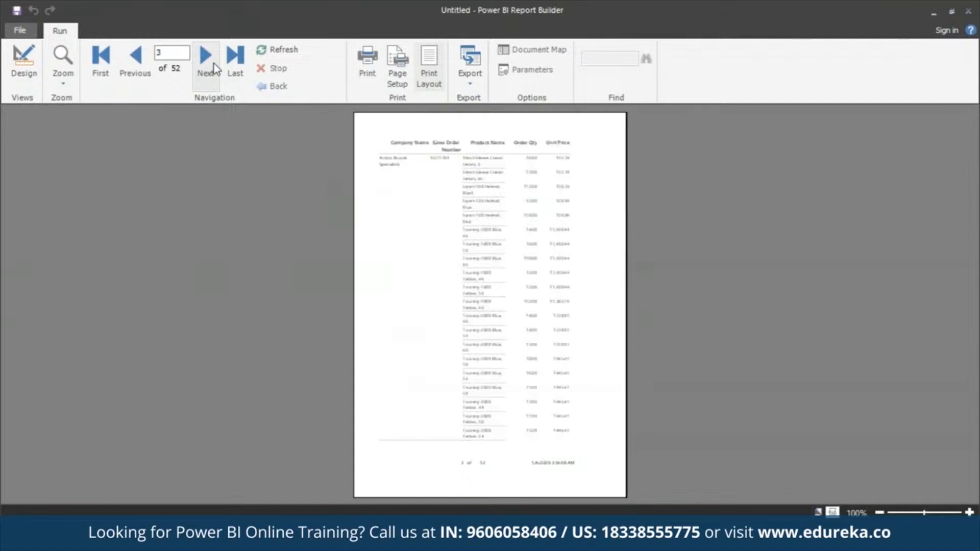
{"action": "left_click", "coordinate": [214, 63]}
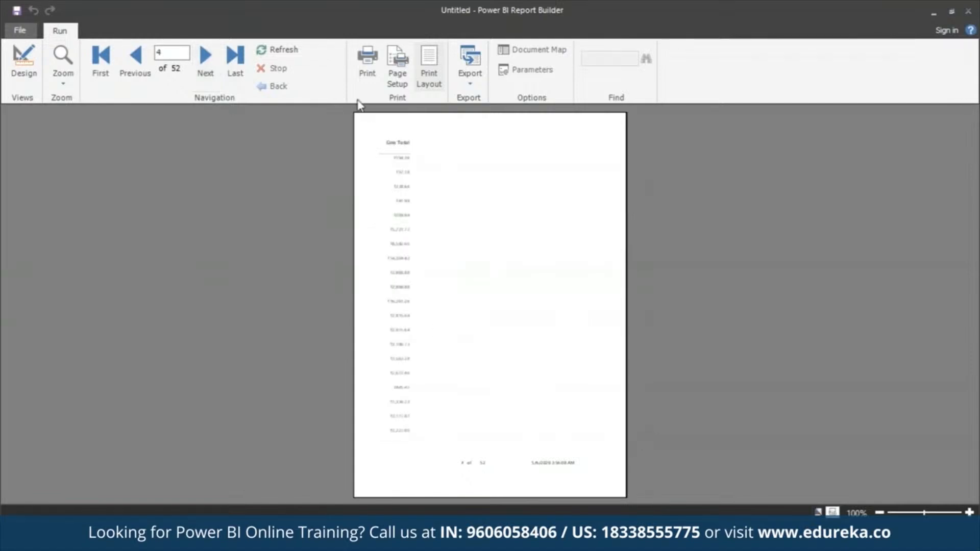